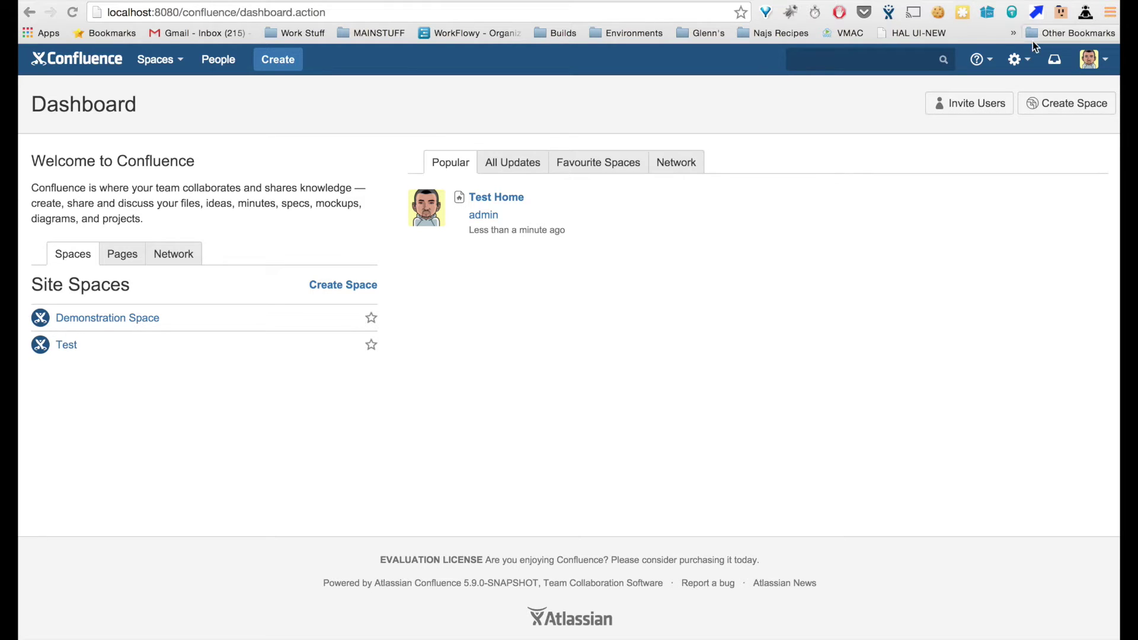
Populate the Confluence site with the Populator's Complex content preset, with Randomise users enabled.
left_click(1087, 12)
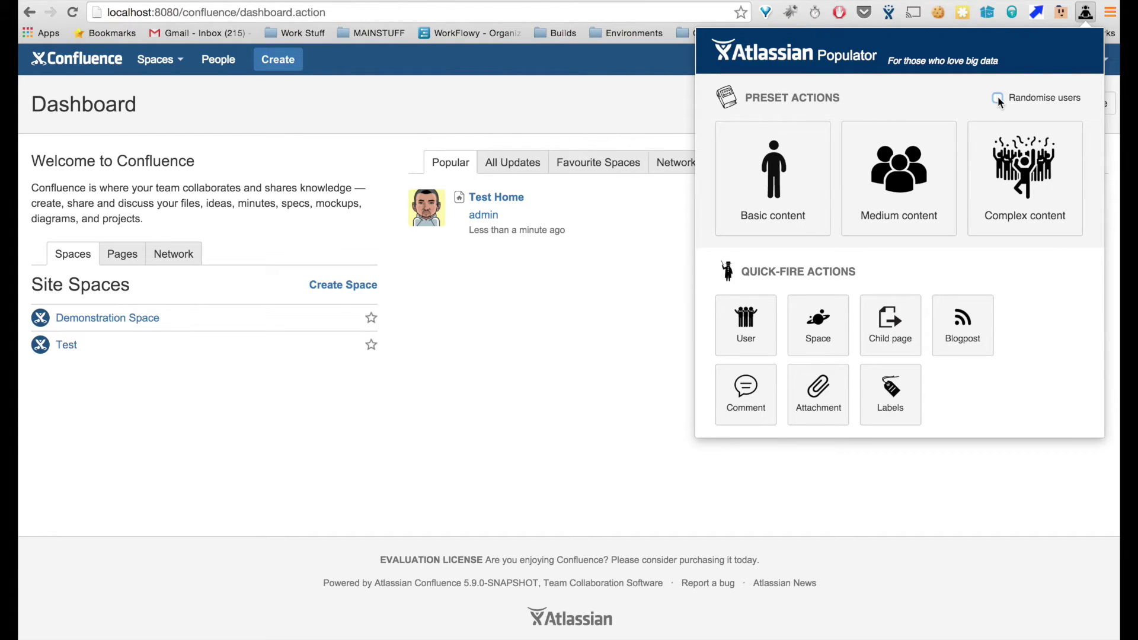
left_click(998, 99)
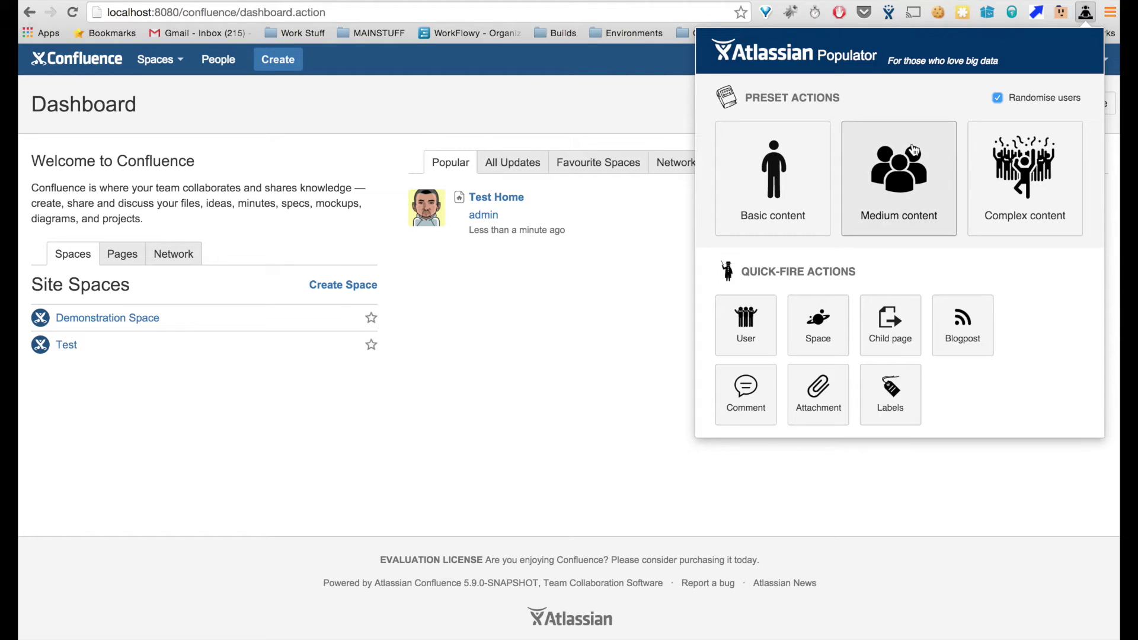
left_click(1010, 186)
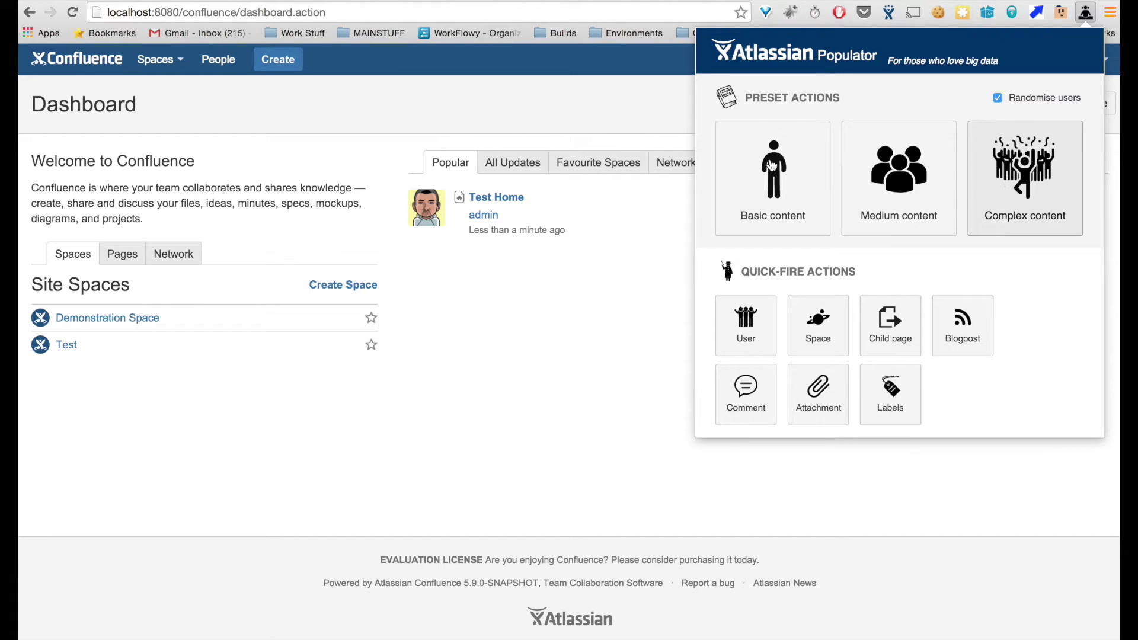
left_click(522, 123)
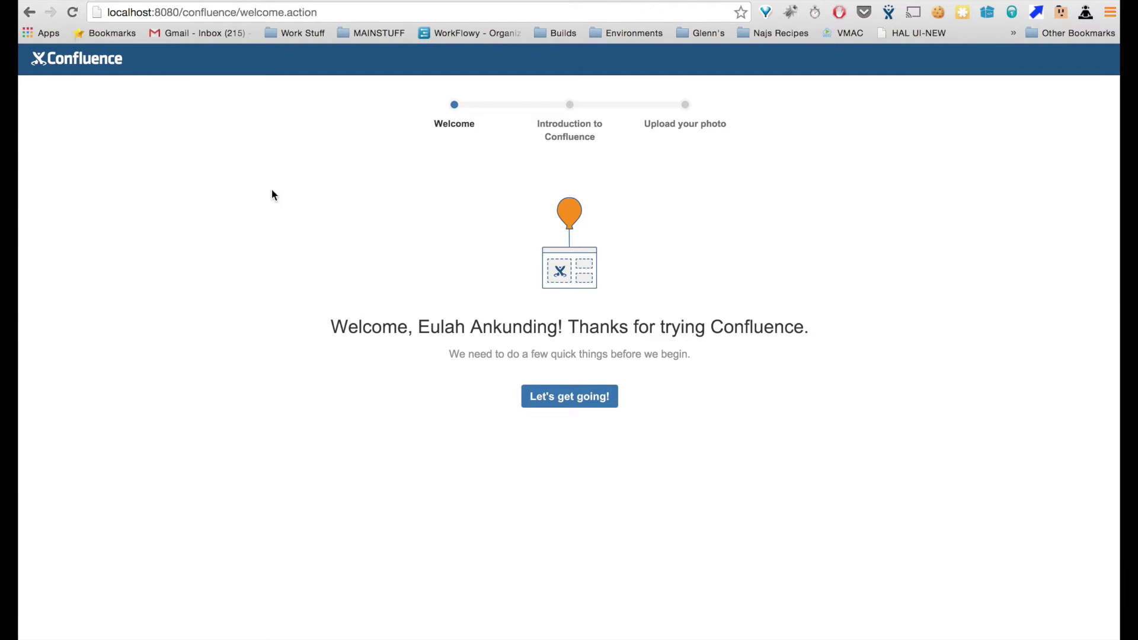
Start the welcome setup and go through to the dashboard, skipping the introduction video and photo upload.
left_click(558, 402)
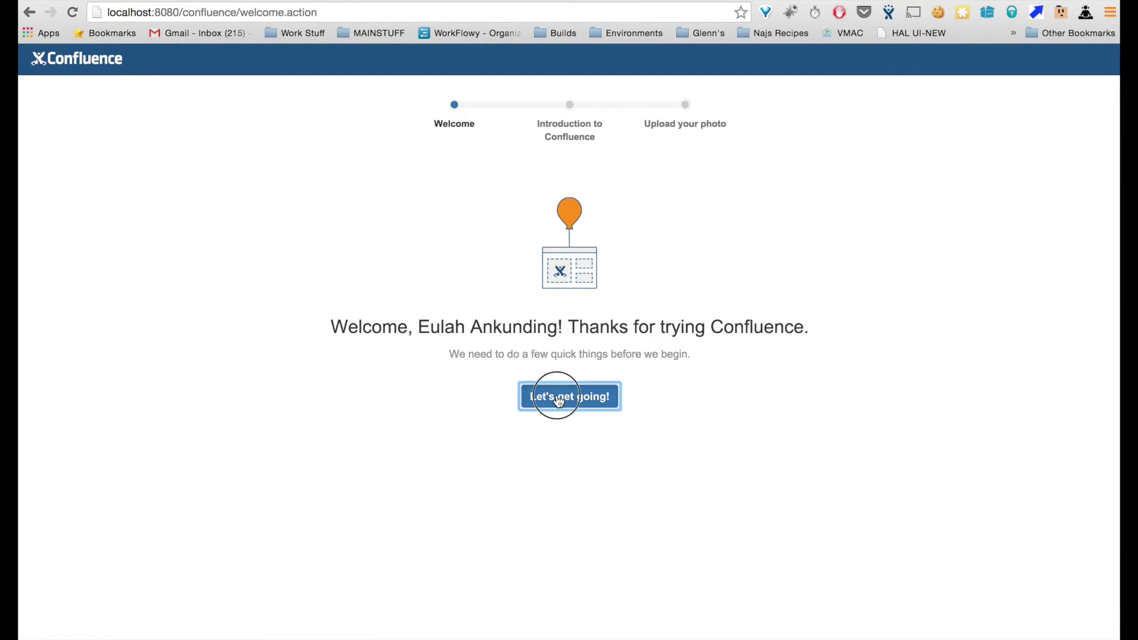
left_click(765, 505)
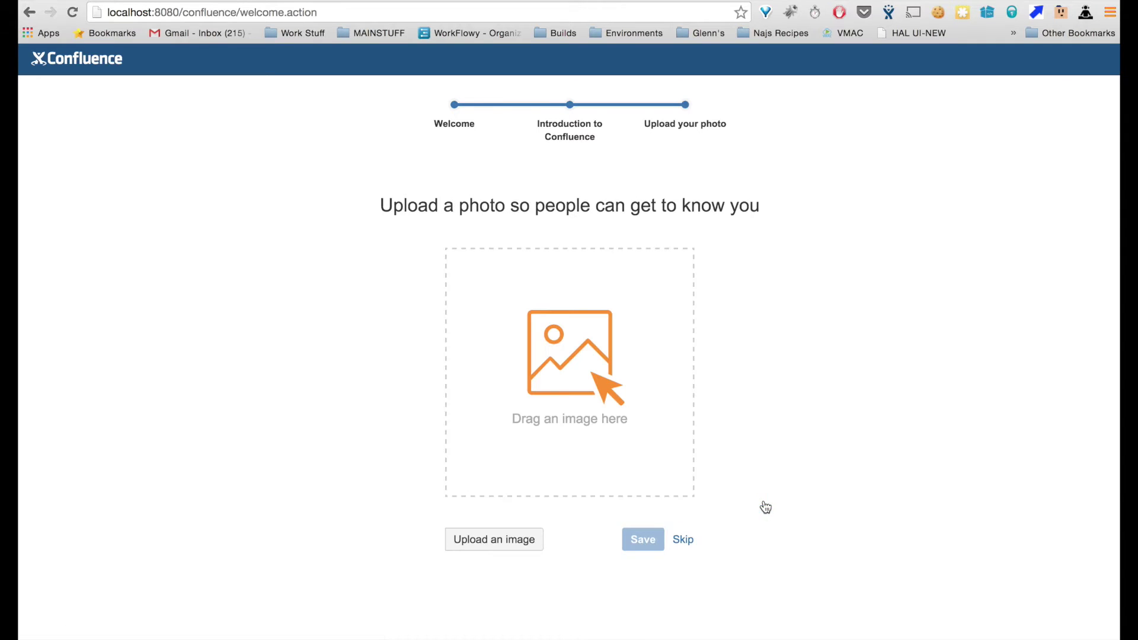
left_click(683, 547)
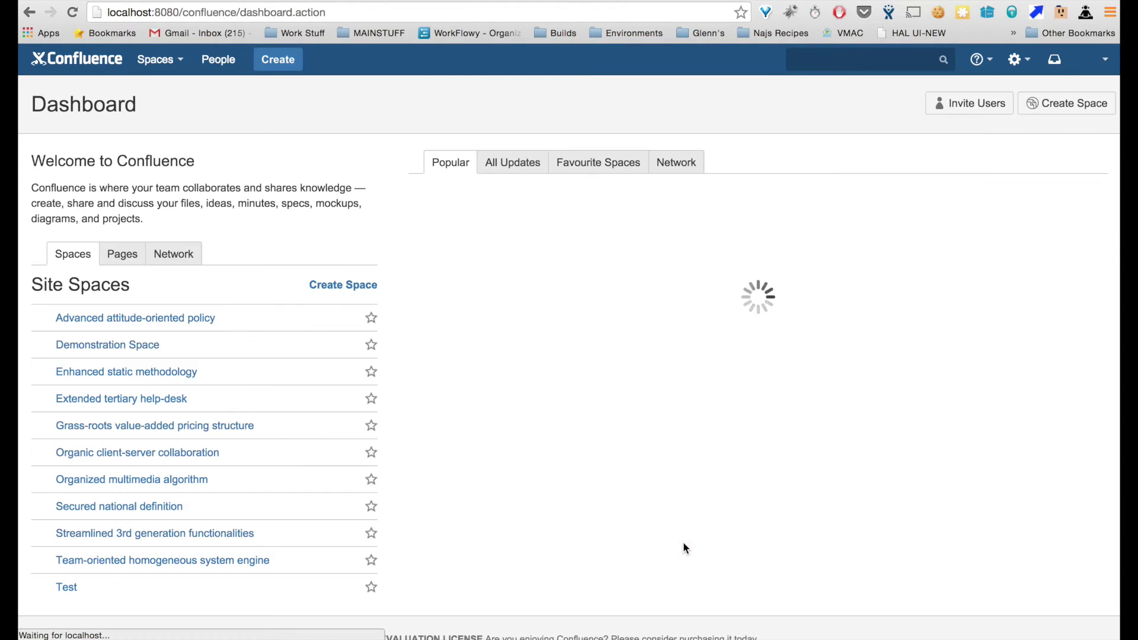
Examine the dashboard's site spaces and popular pages, including their authors and profile pictures.
scroll(474, 445, "down", 3)
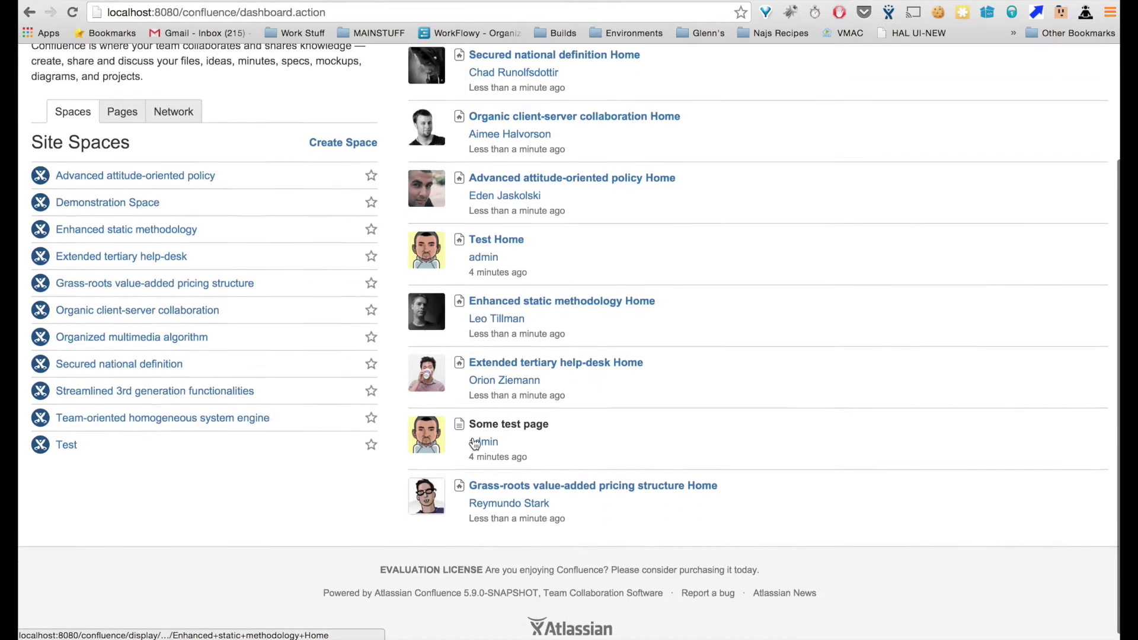
scroll(474, 444, "up", 3)
scroll(474, 444, "down", 2)
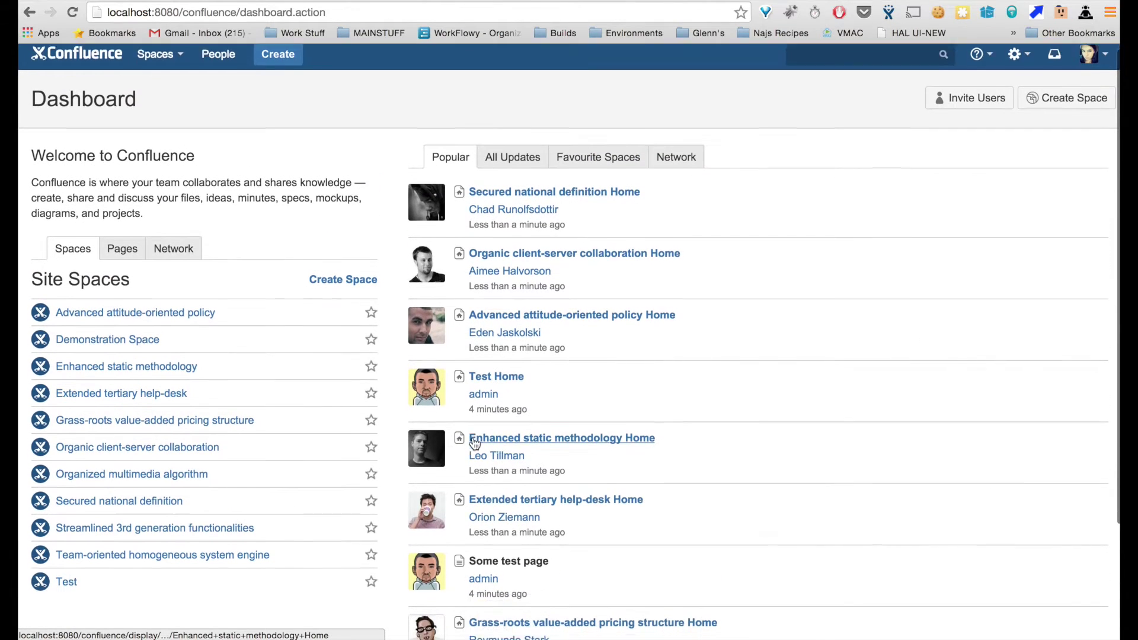
scroll(474, 443, "up", 2)
scroll(474, 443, "down", 3)
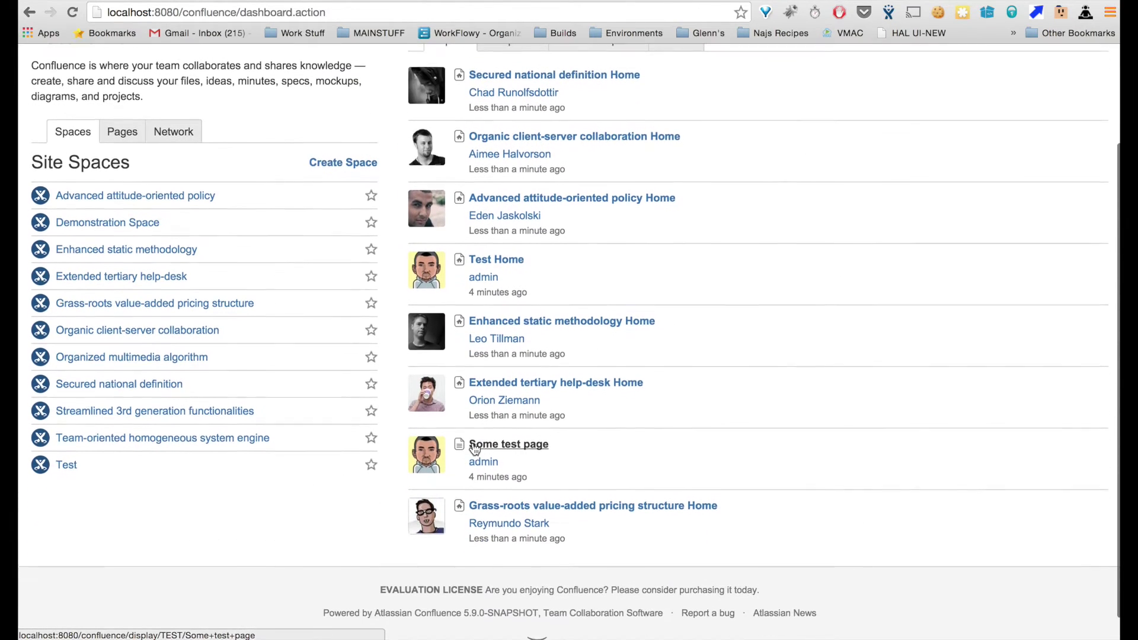
scroll(473, 444, "up", 2)
scroll(471, 442, "down", 3)
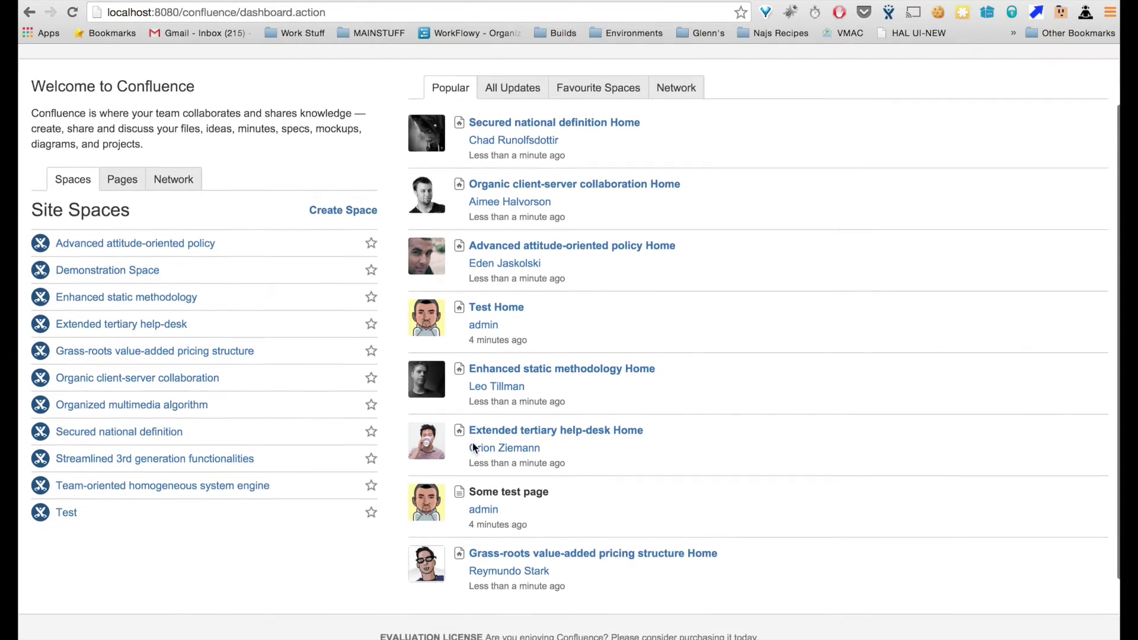
scroll(471, 442, "up", 3)
scroll(472, 443, "down", 1)
scroll(472, 442, "up", 1)
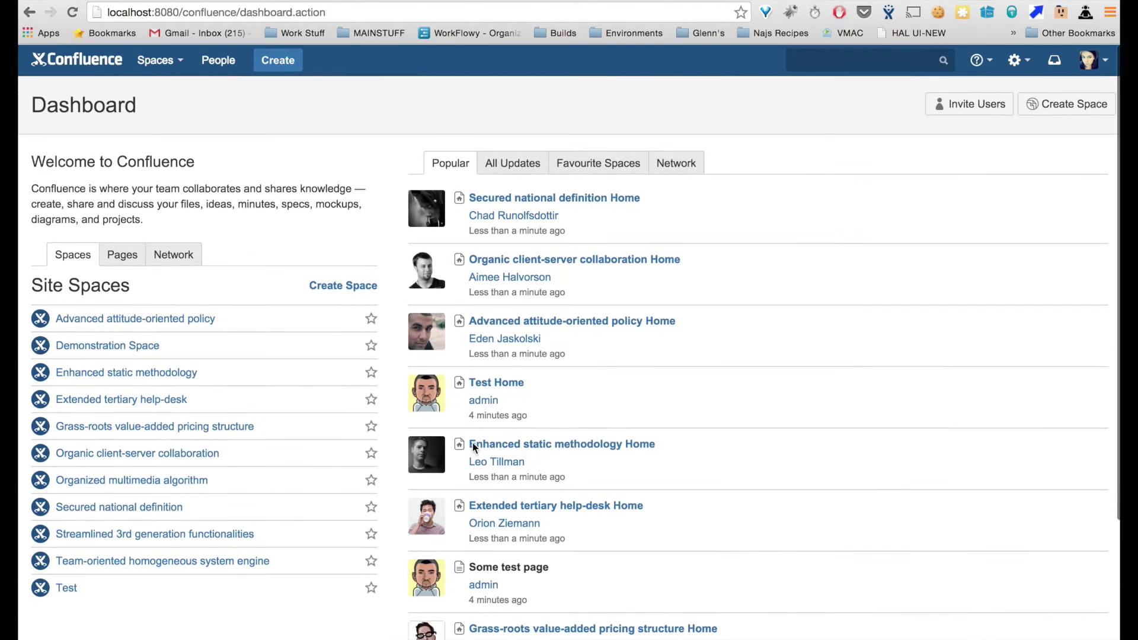
scroll(472, 443, "down", 2)
scroll(471, 443, "up", 1)
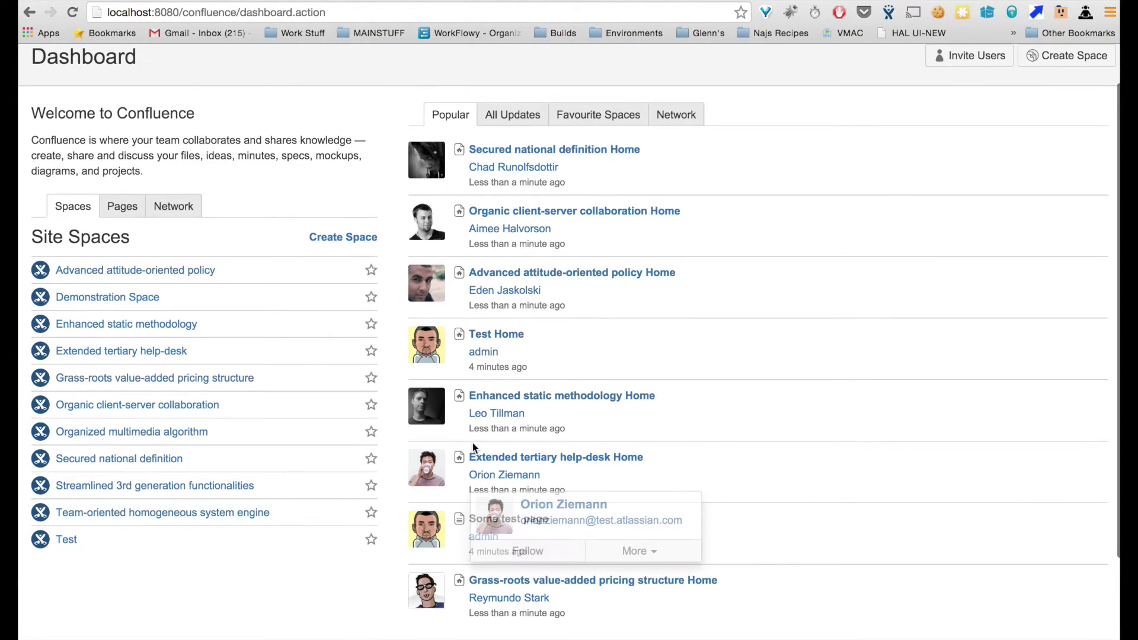
scroll(472, 442, "up", 1)
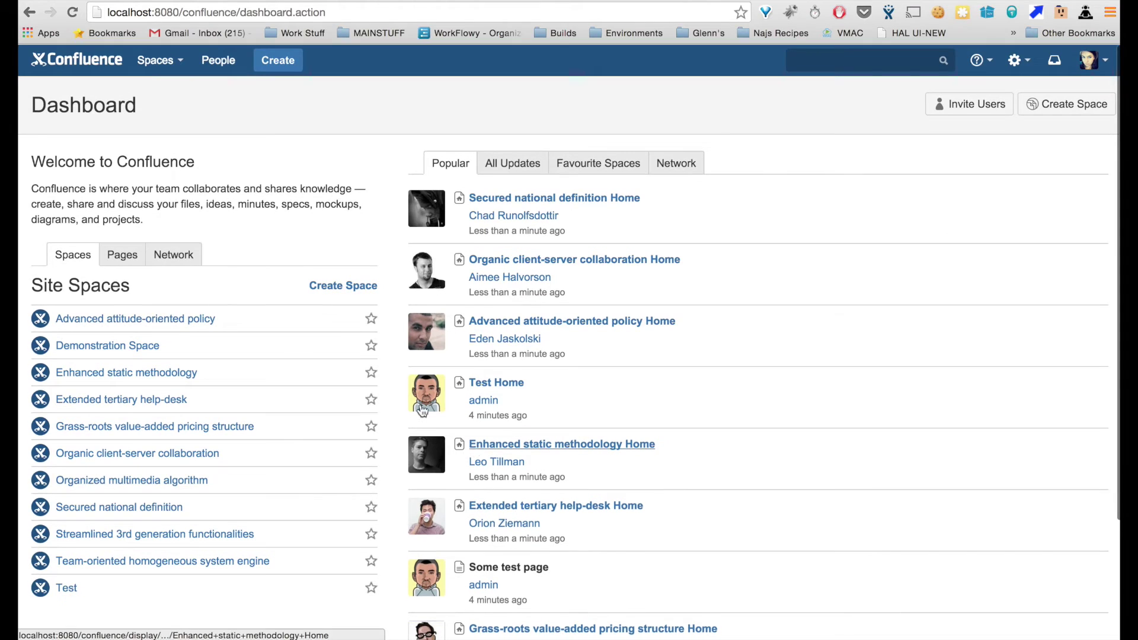
Open the People Directory and look through the full list of generated users.
left_click(221, 61)
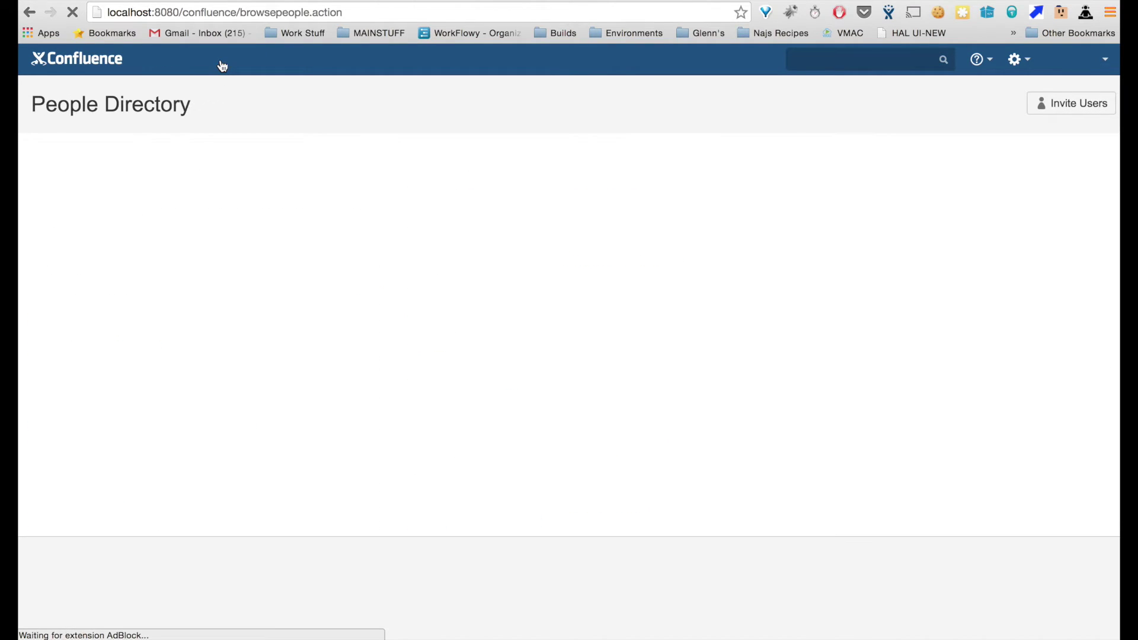
scroll(346, 177, "down", 1)
scroll(346, 178, "down", 4)
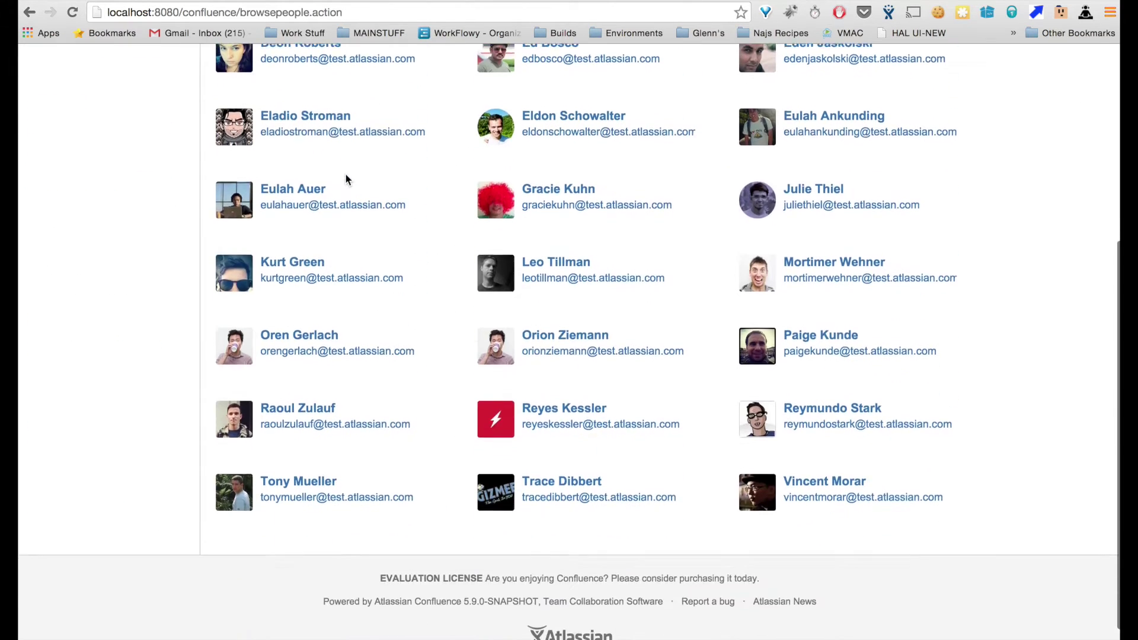
scroll(345, 181, "up", 2)
scroll(346, 175, "up", 3)
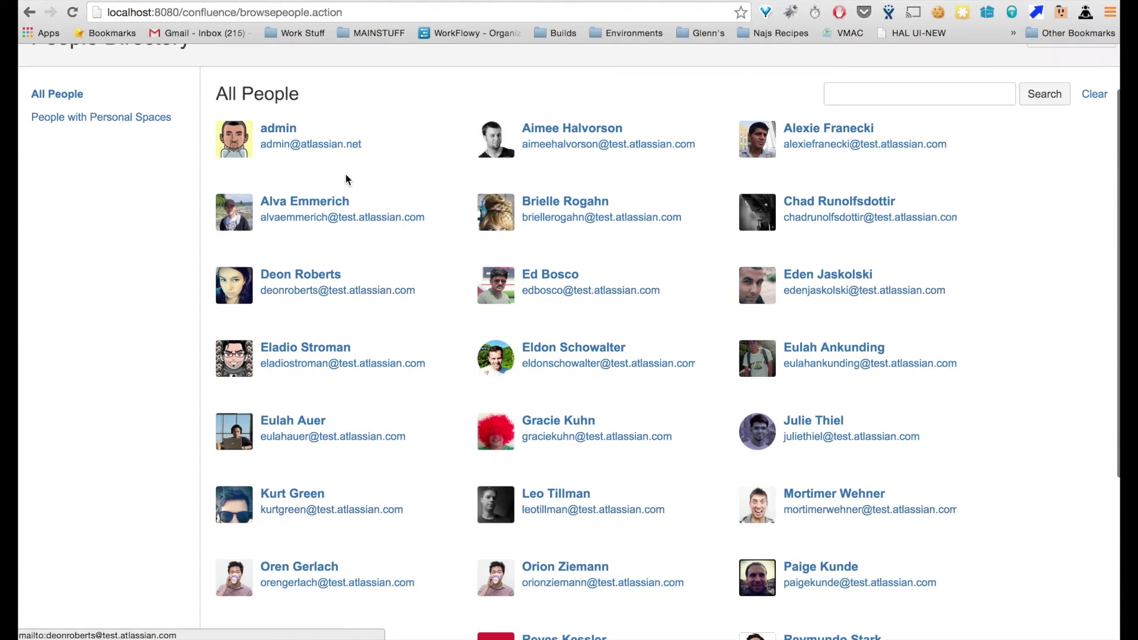
Return from the People Directory to the dashboard, skipping the onboarding video and profile photo upload.
left_click(116, 63)
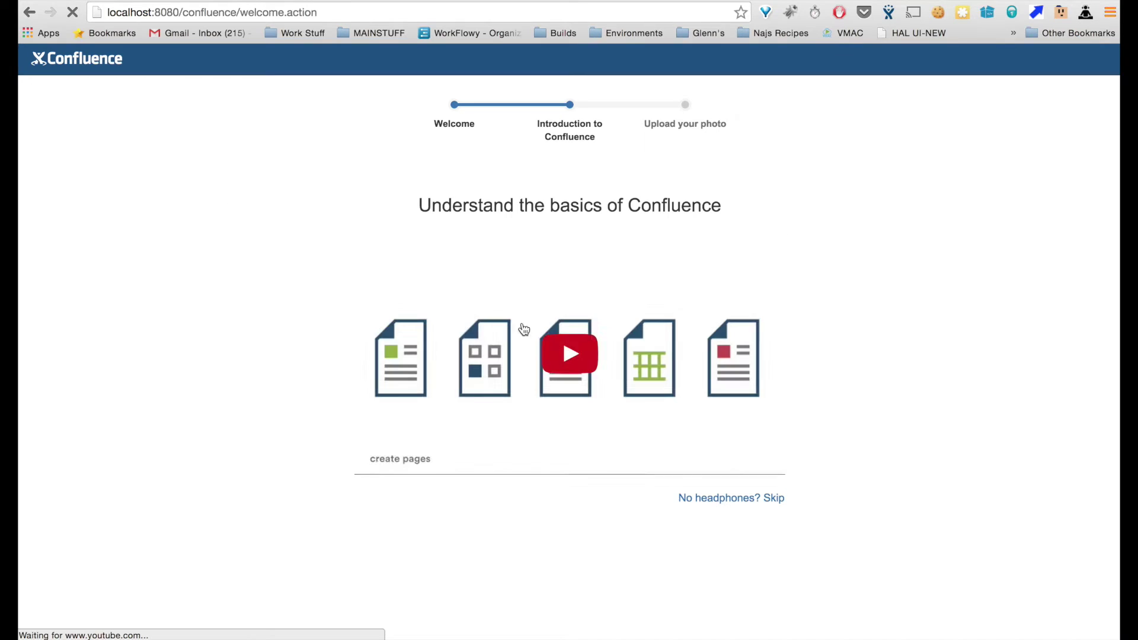
left_click(743, 498)
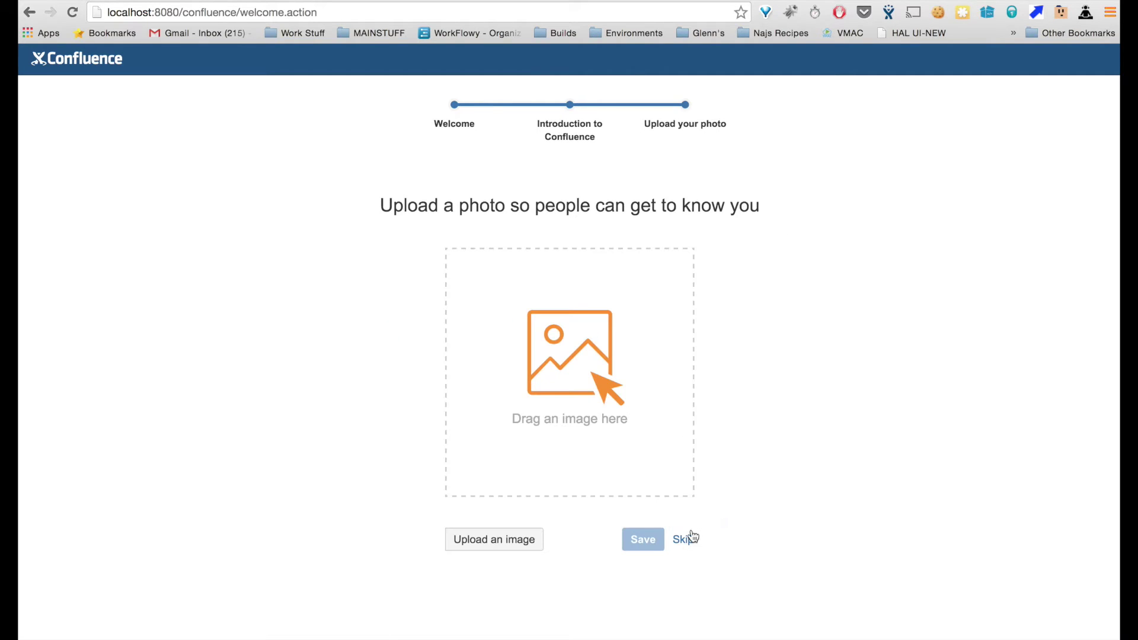
left_click(686, 538)
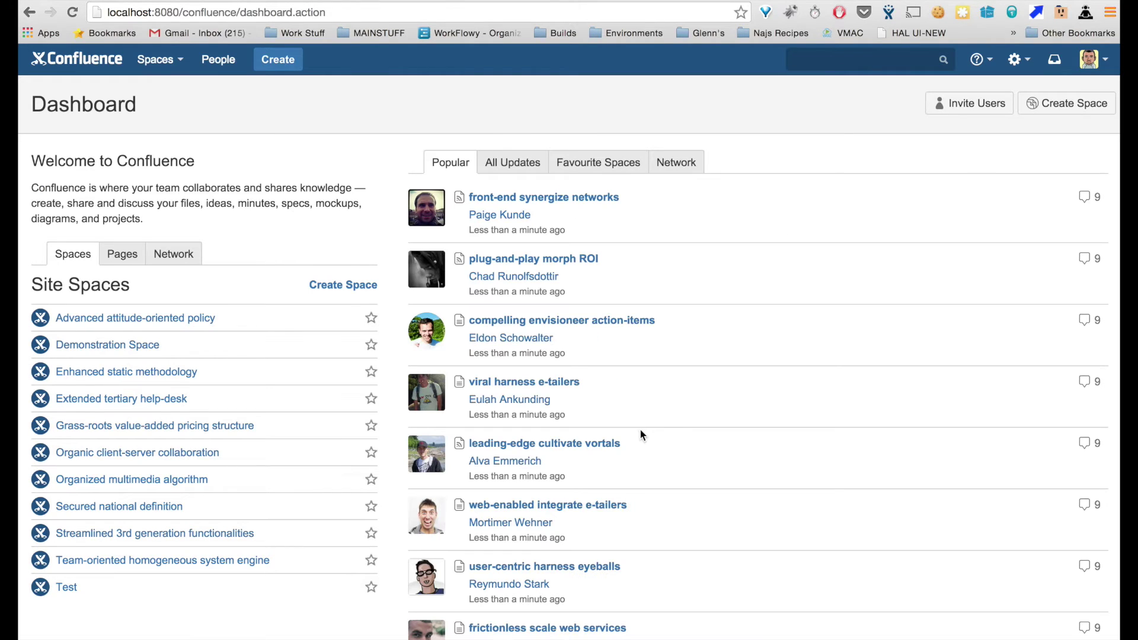
Reload the dashboard and complete the newly switched user's onboarding without watching the video or uploading a photo.
left_click(80, 13)
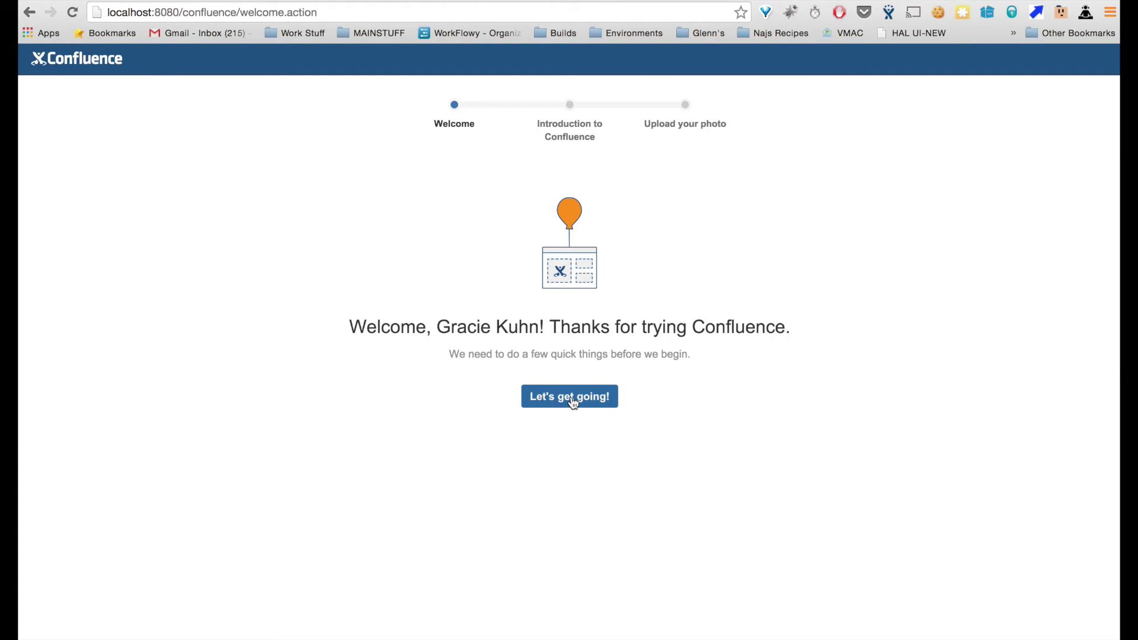
left_click(573, 398)
left_click(729, 499)
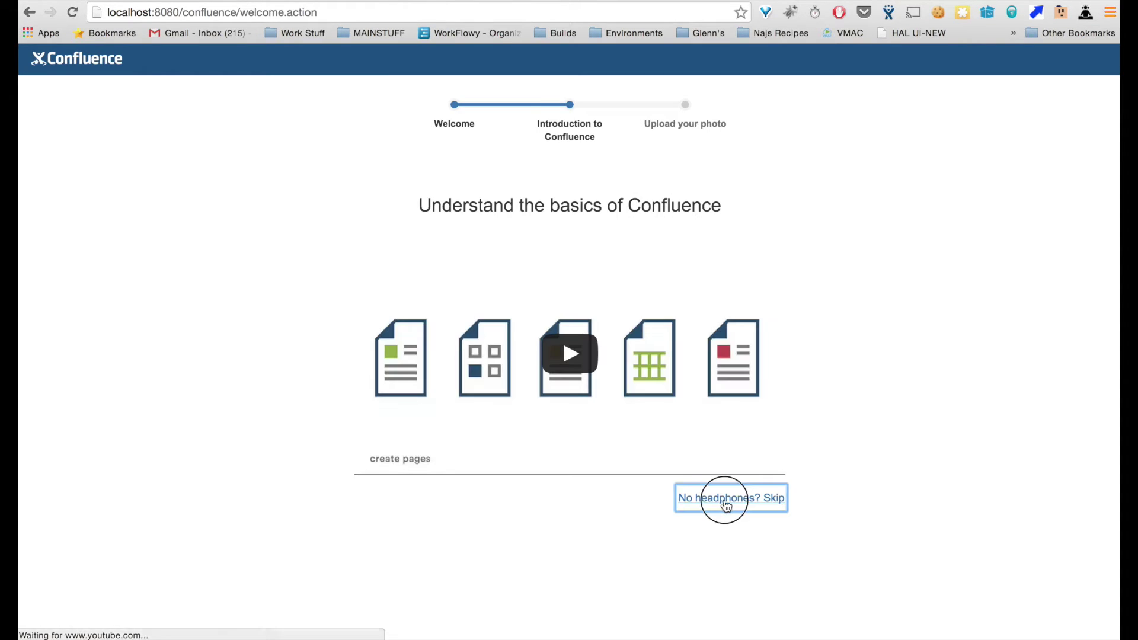
left_click(684, 540)
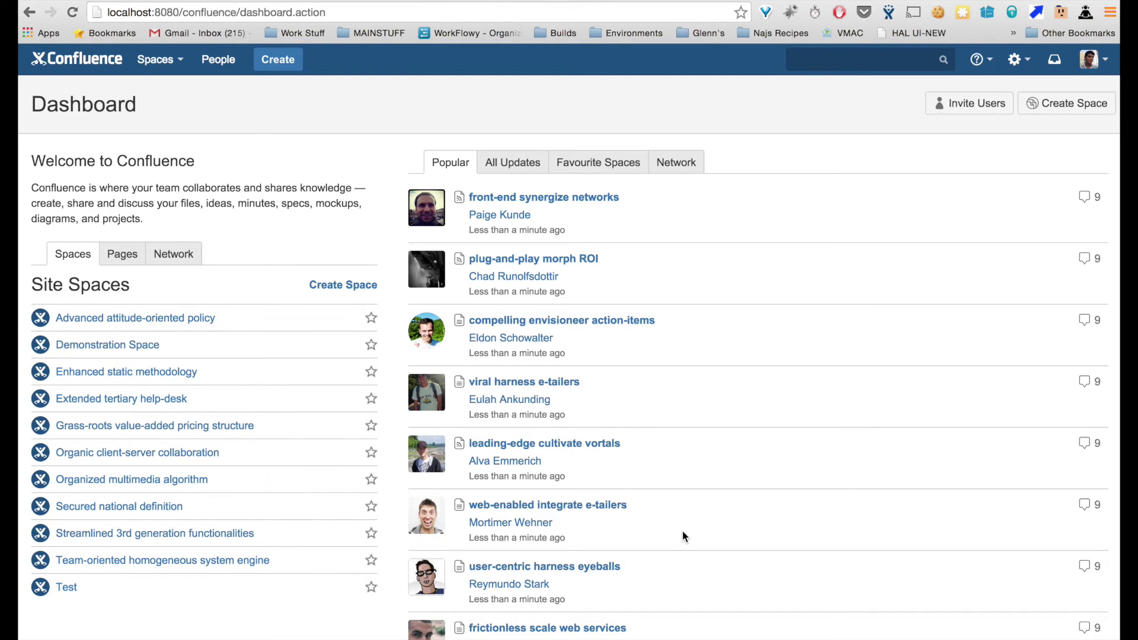
Review the popular content on the dashboard, and open the Advanced attitude-oriented policy space to view its home page.
scroll(682, 532, "down", 3)
scroll(682, 532, "up", 1)
scroll(682, 531, "down", 1)
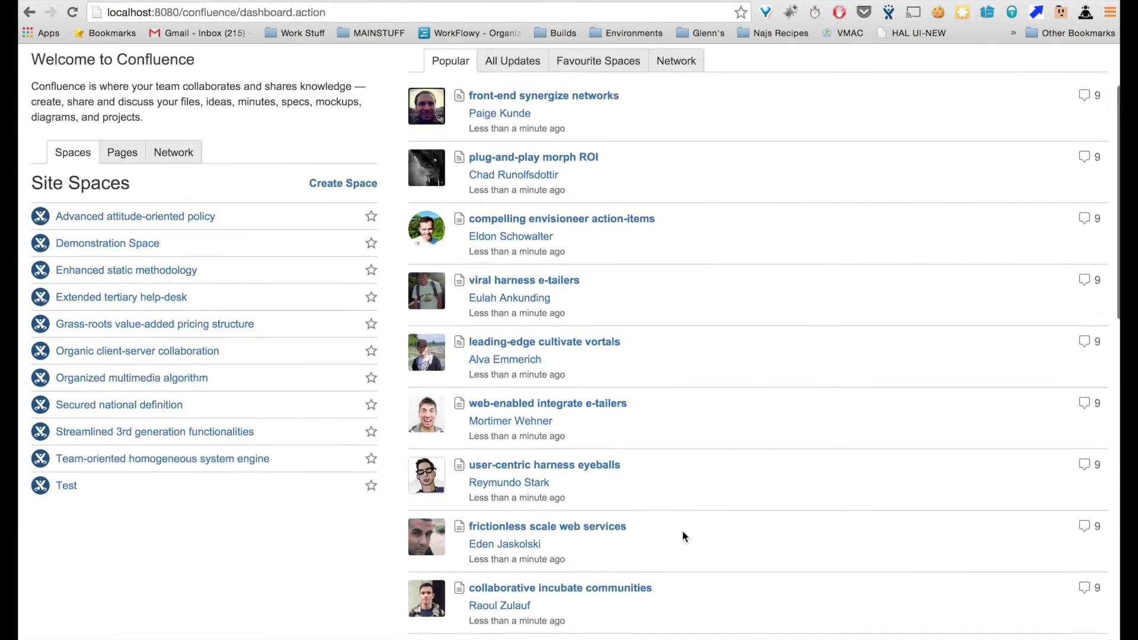
scroll(681, 531, "up", 3)
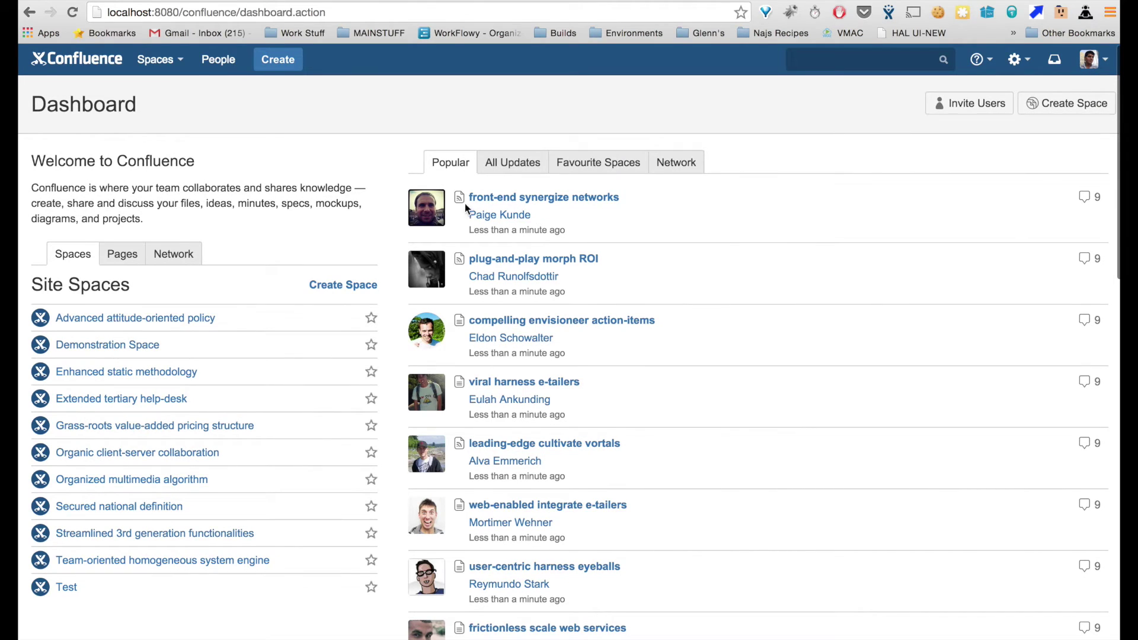
left_click(165, 319)
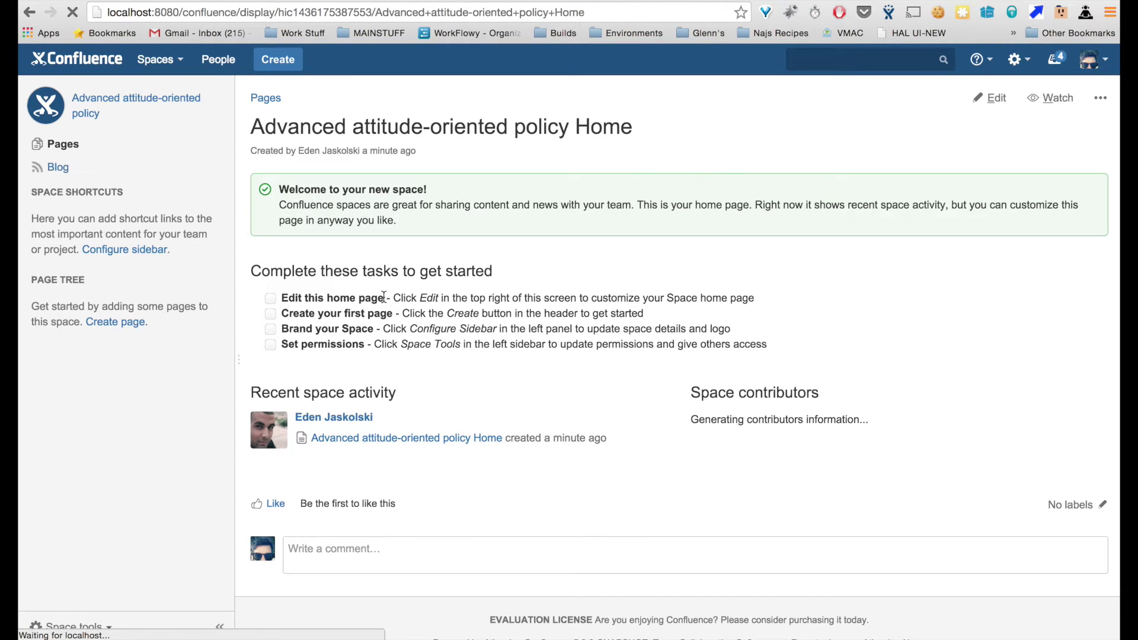
scroll(463, 320, "down", 2)
scroll(461, 320, "up", 2)
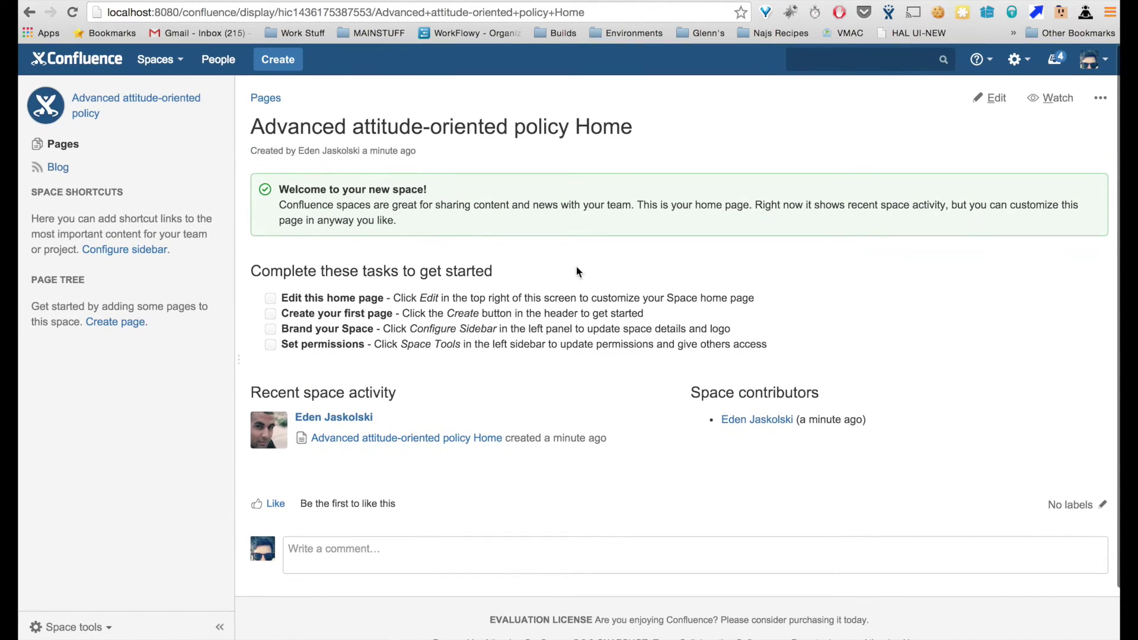
Generate 10 child pages under the Advanced attitude-oriented policy home page with the Populator's Child page action.
left_click(1086, 12)
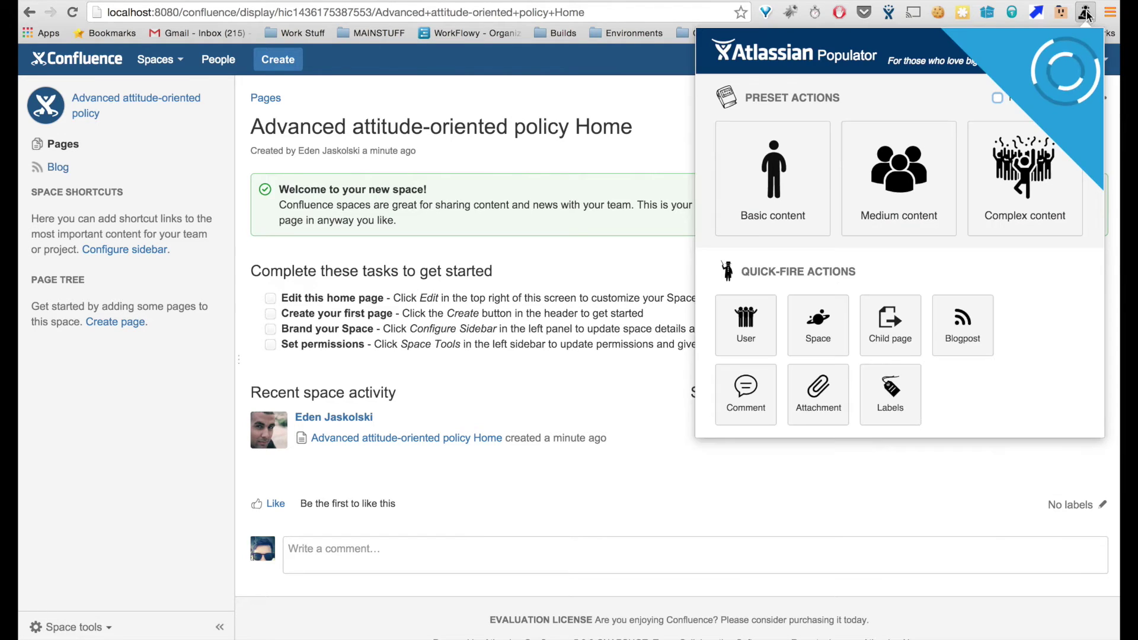
left_click(891, 325)
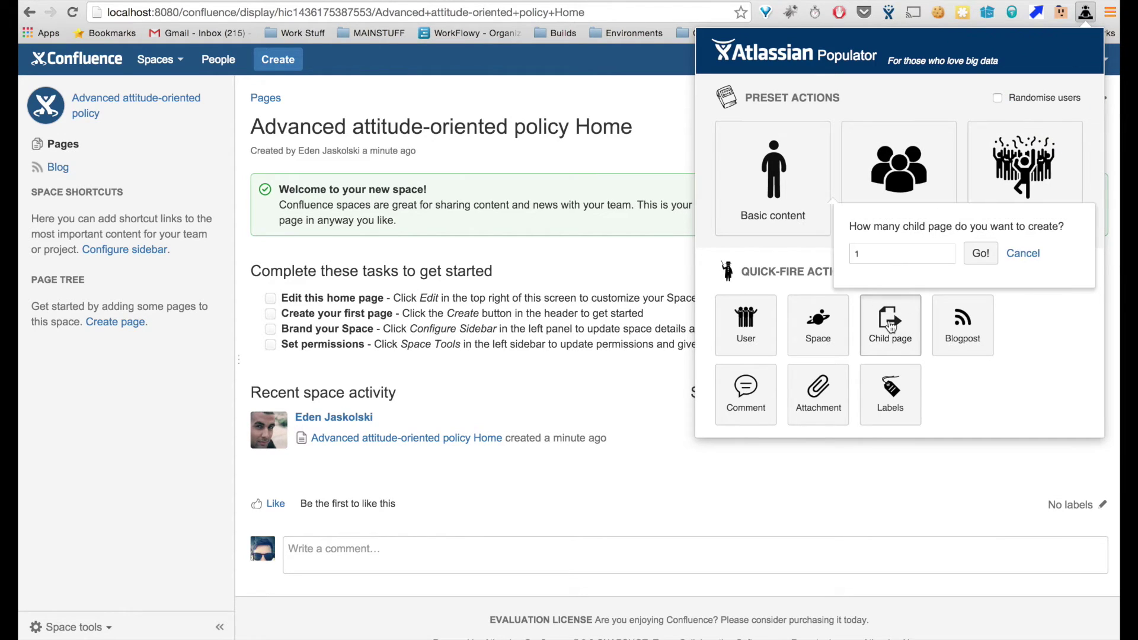
double_click(877, 253)
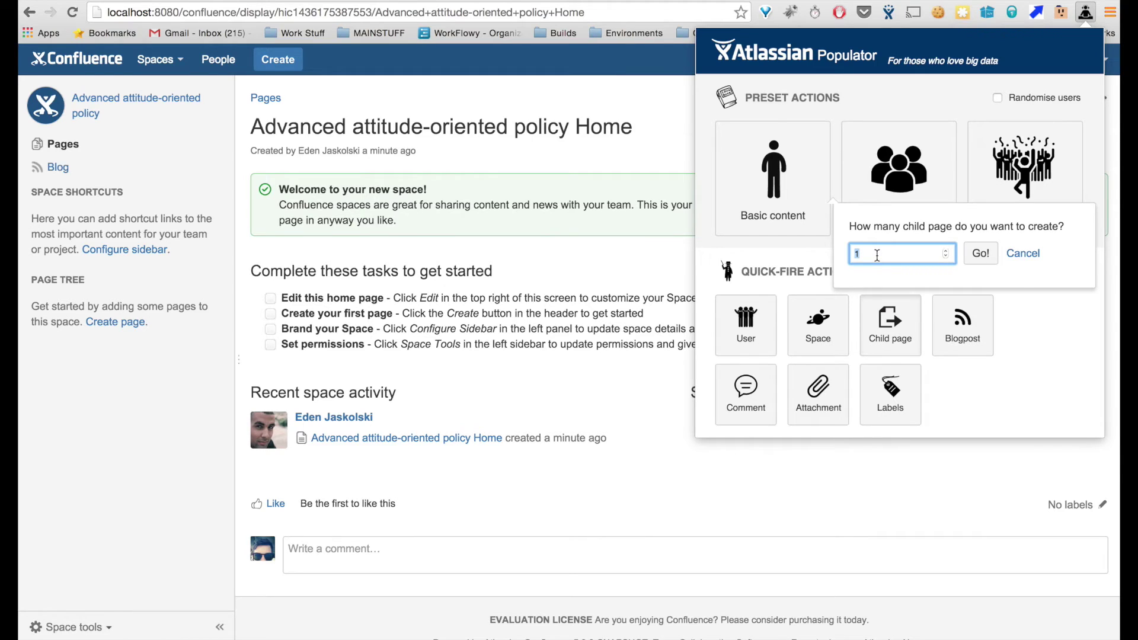
type("10")
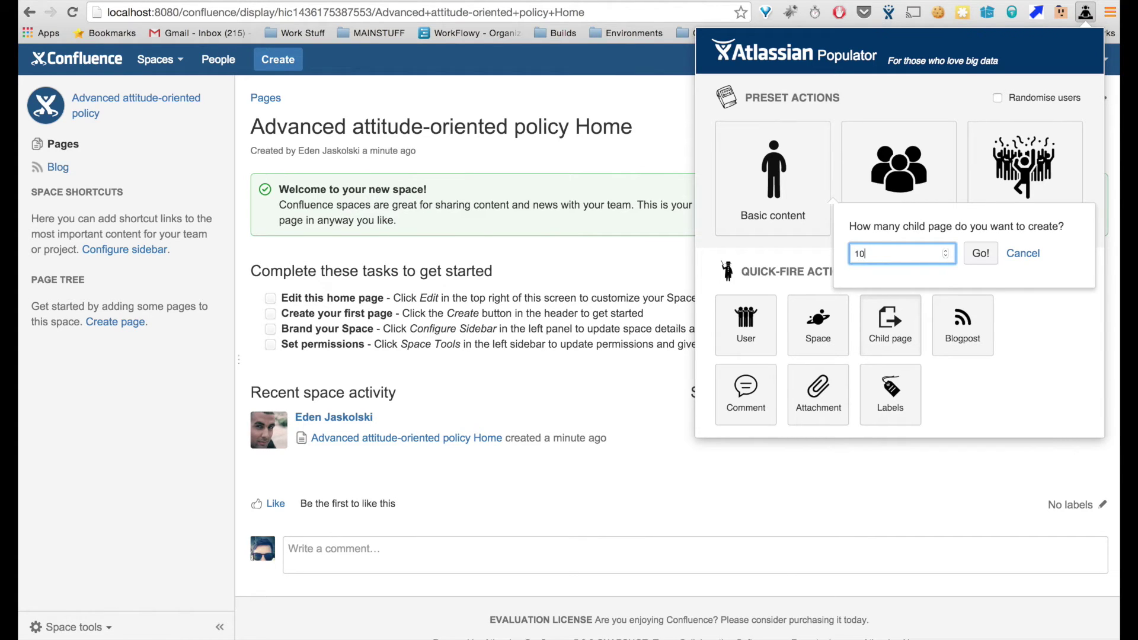
left_click(979, 253)
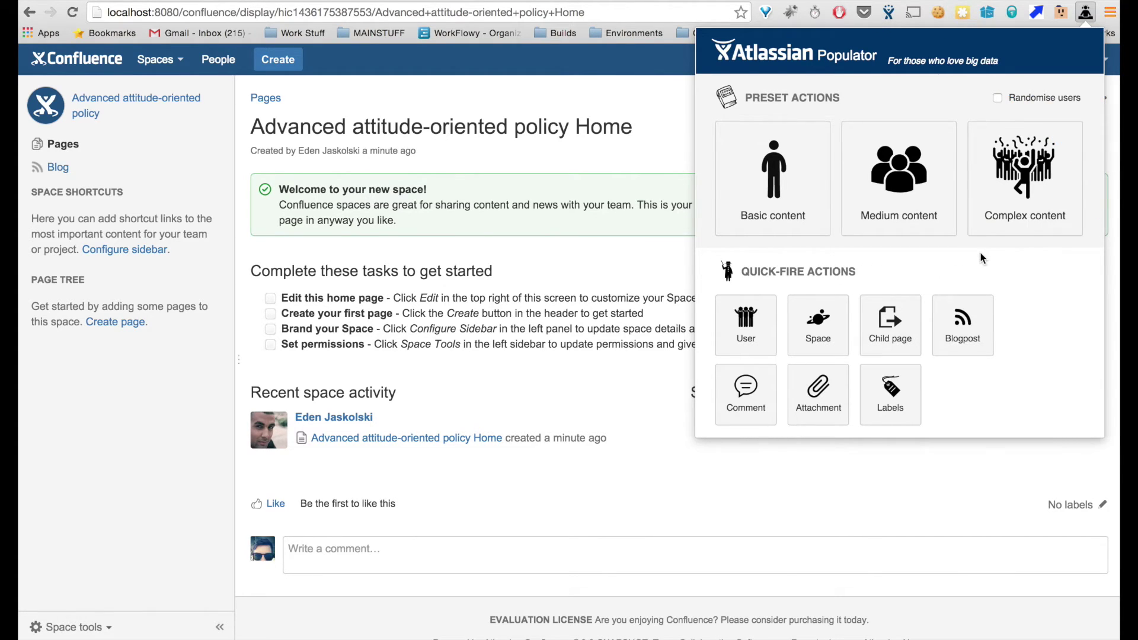
left_click(545, 196)
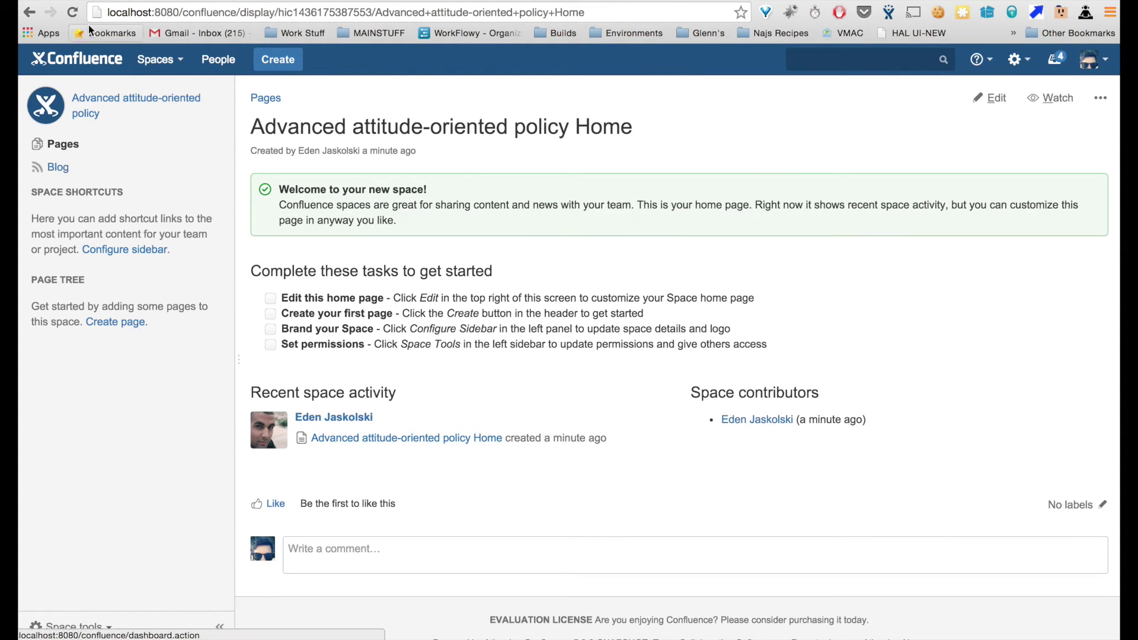
Reload the space home page and open the child page "back-end monetize web services" from the page tree.
left_click(72, 12)
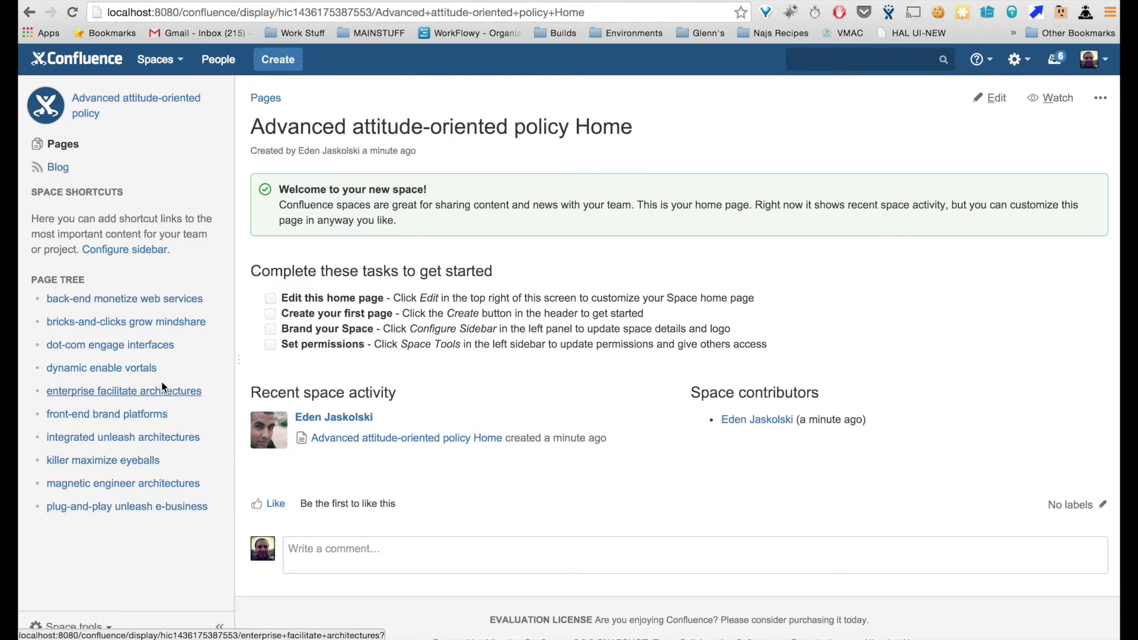
left_click(148, 299)
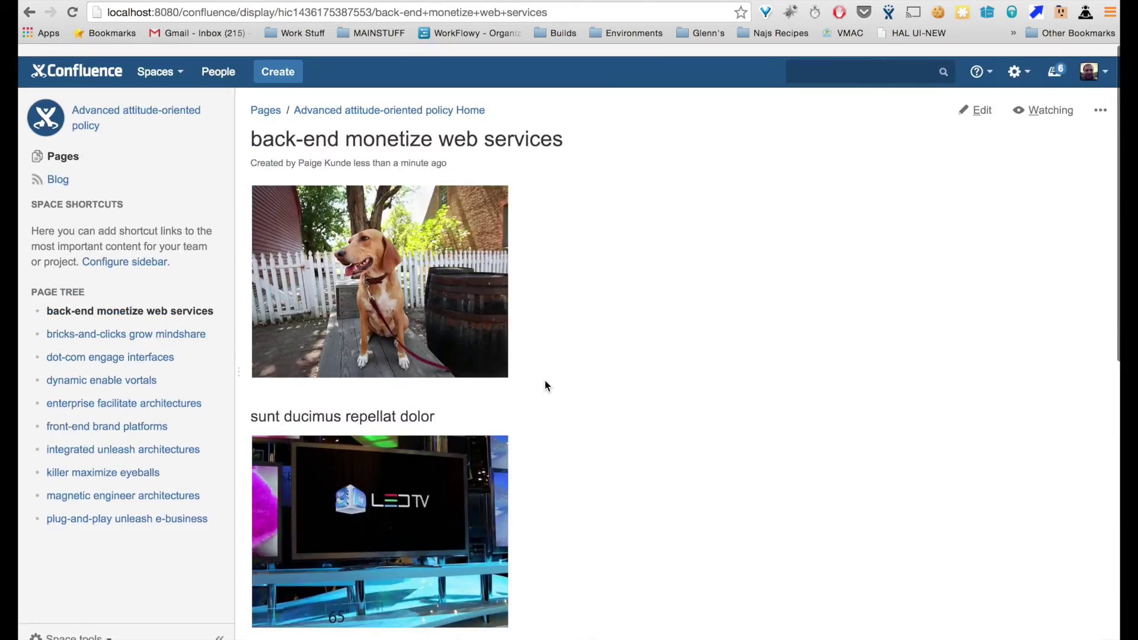
Review the generated content of the "back-end monetize web services" page, and generate 10 comments on it with the Populator's Comment action.
scroll(545, 386, "down", 8)
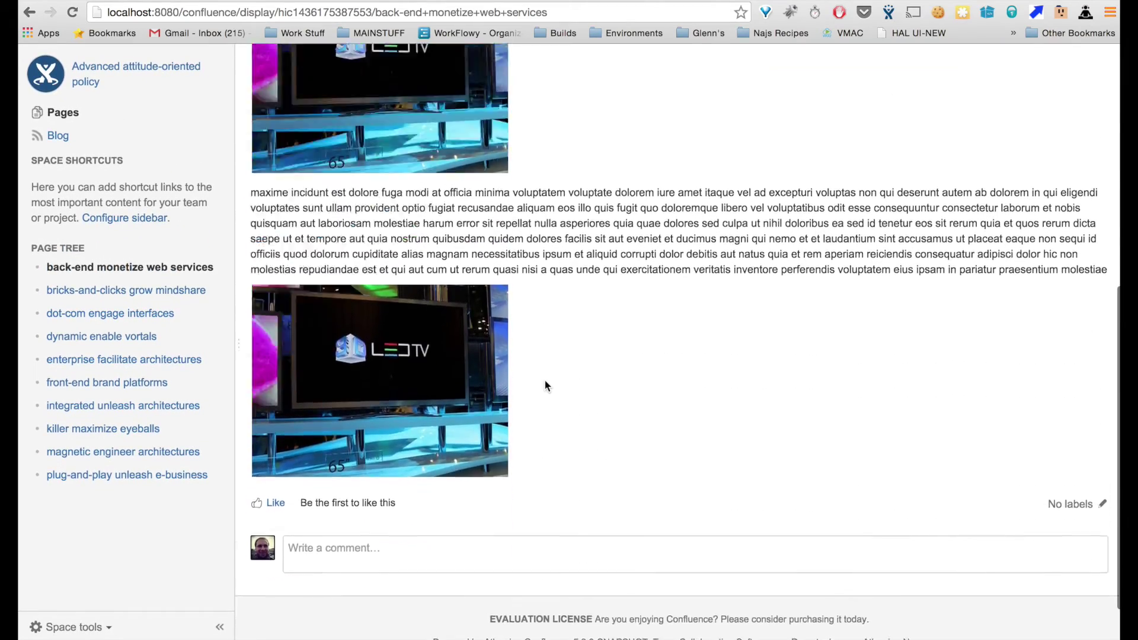
scroll(545, 385, "up", 8)
scroll(545, 385, "down", 9)
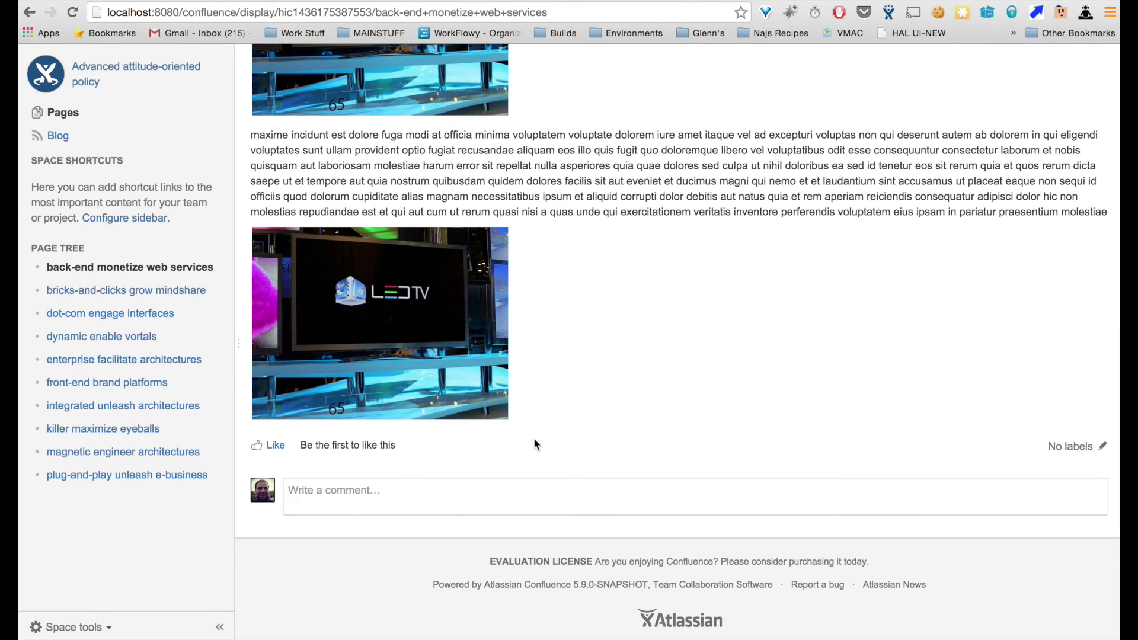
scroll(533, 441, "up", 10)
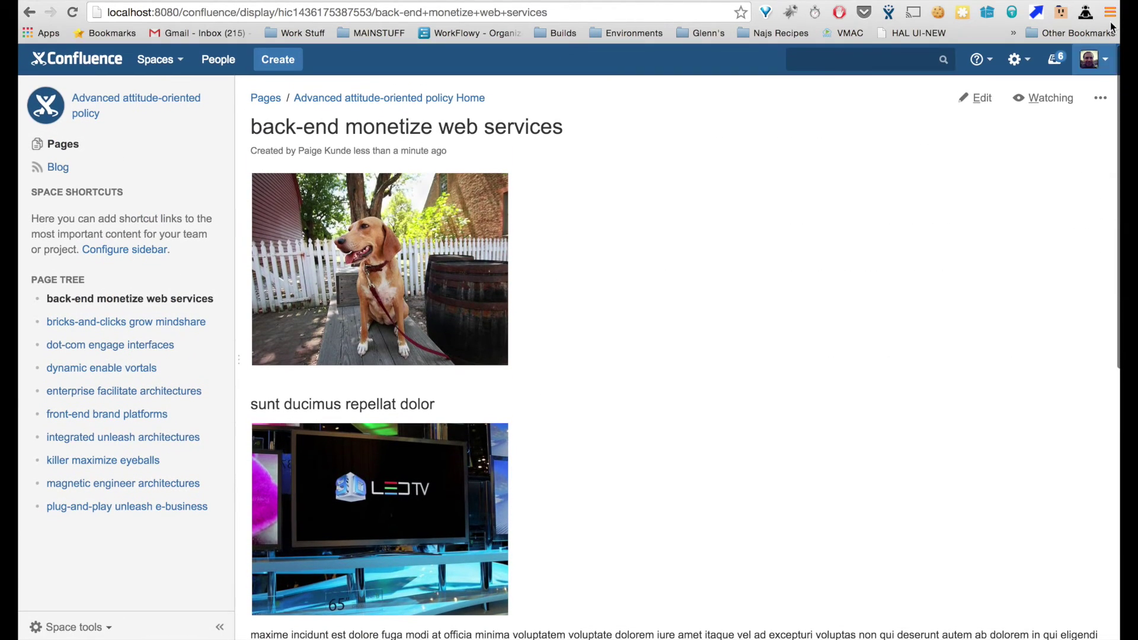
left_click(1085, 13)
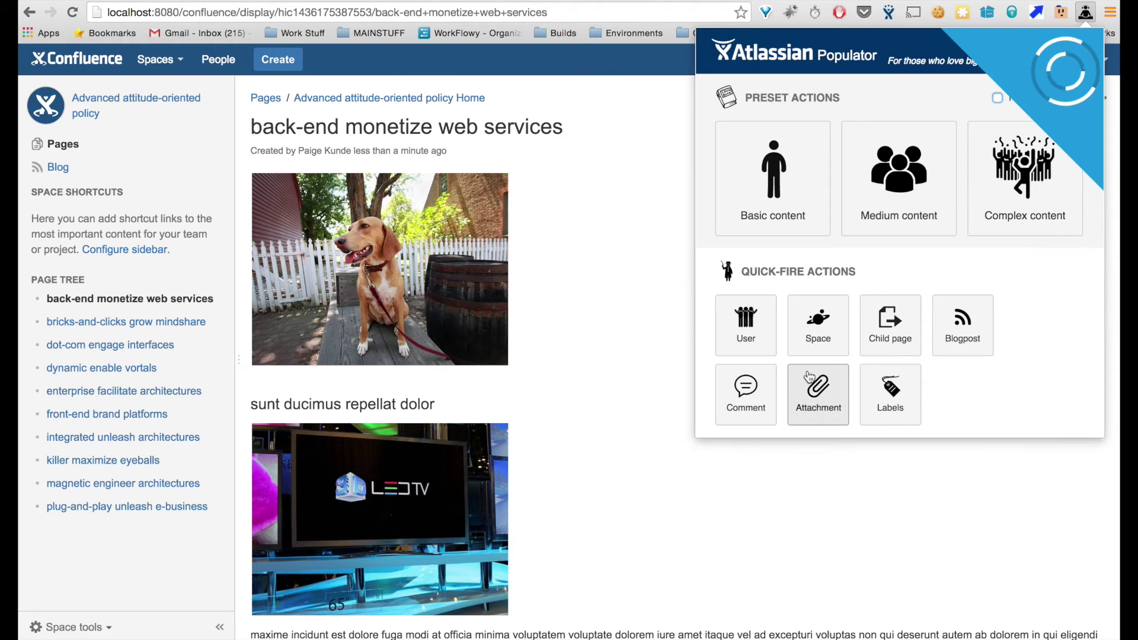
left_click(749, 390)
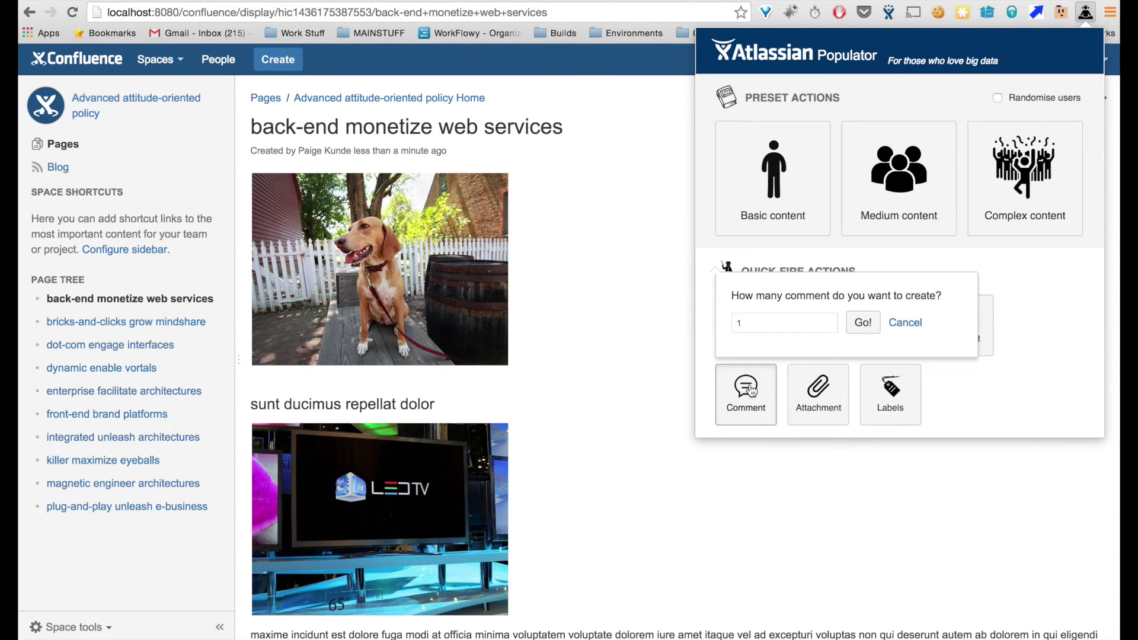
left_click(751, 321)
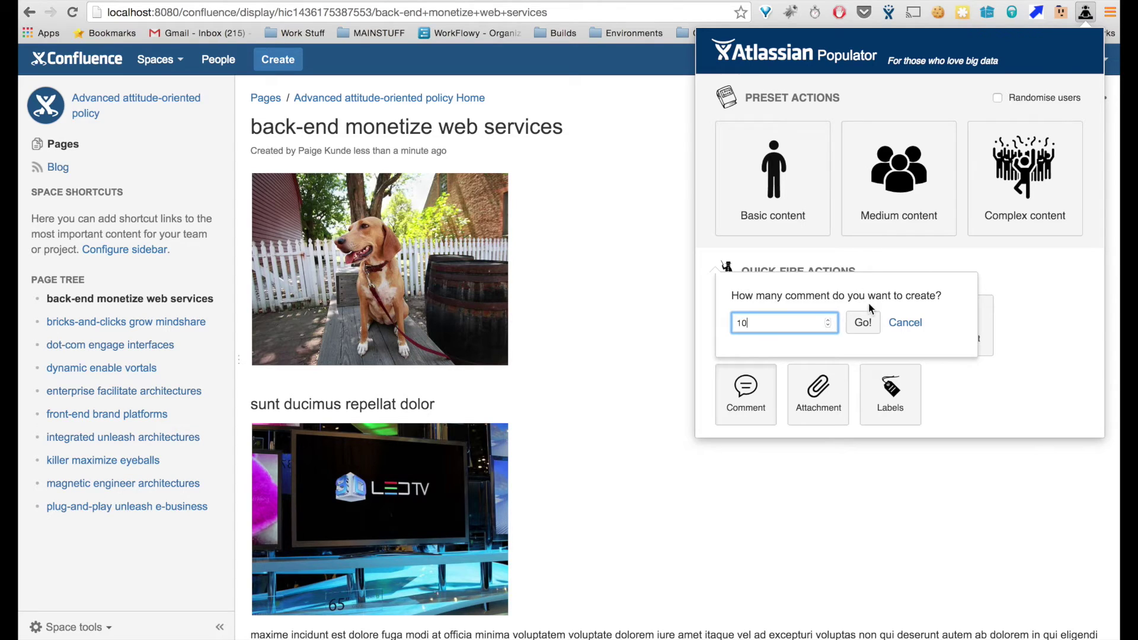
type("0")
left_click(864, 321)
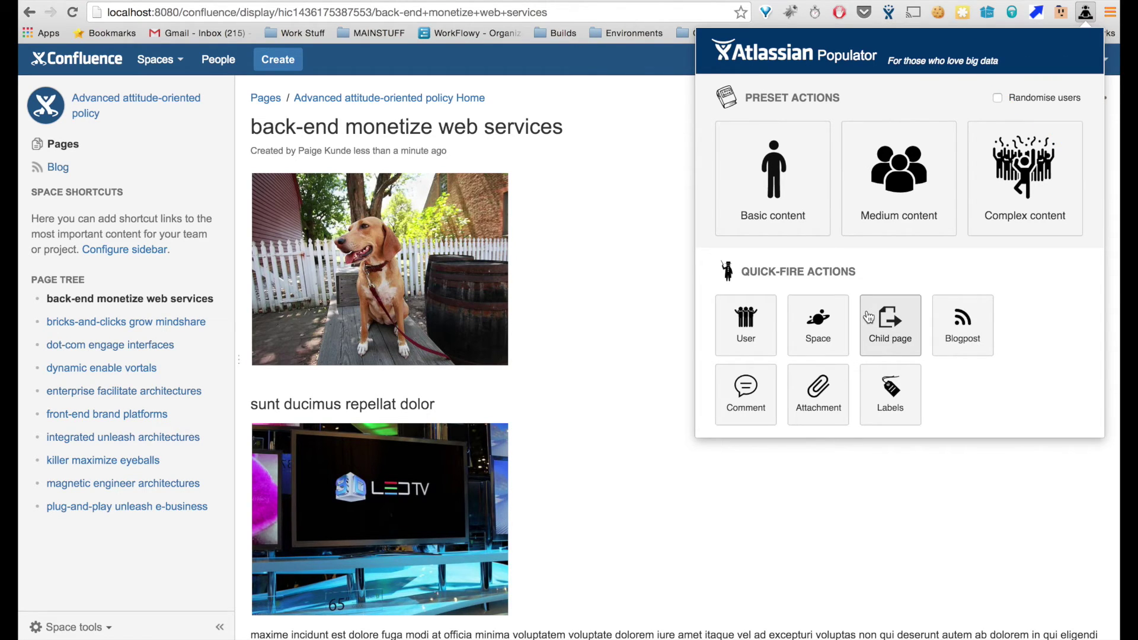
Generate 20 labels for the "back-end monetize web services" page with the Populator's Labels action.
left_click(892, 393)
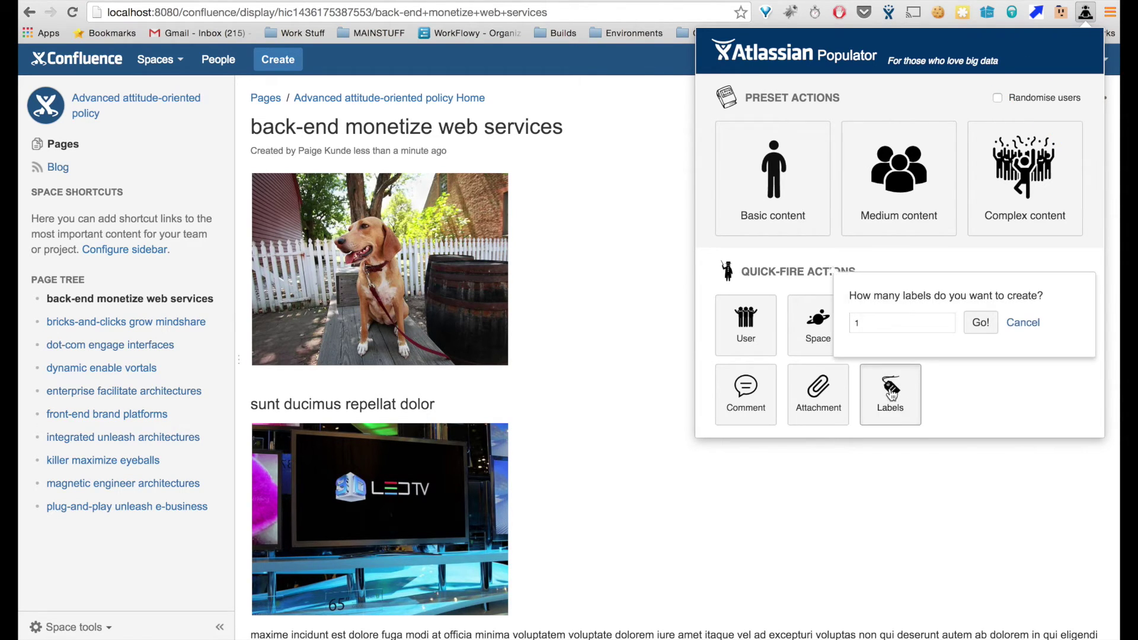
double_click(886, 320)
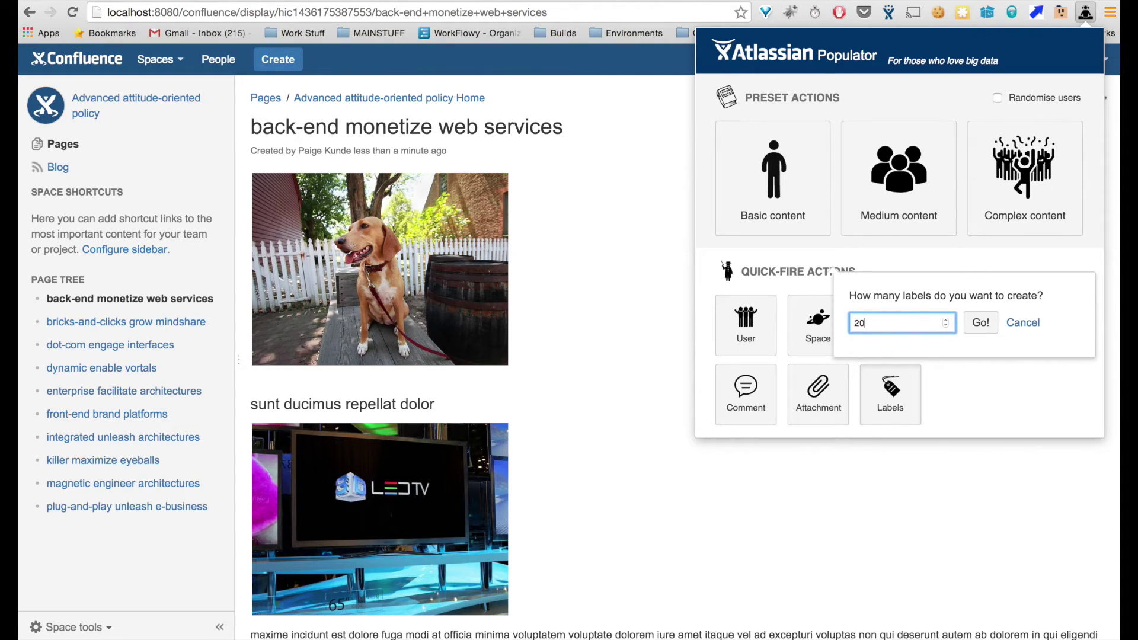
left_click(984, 323)
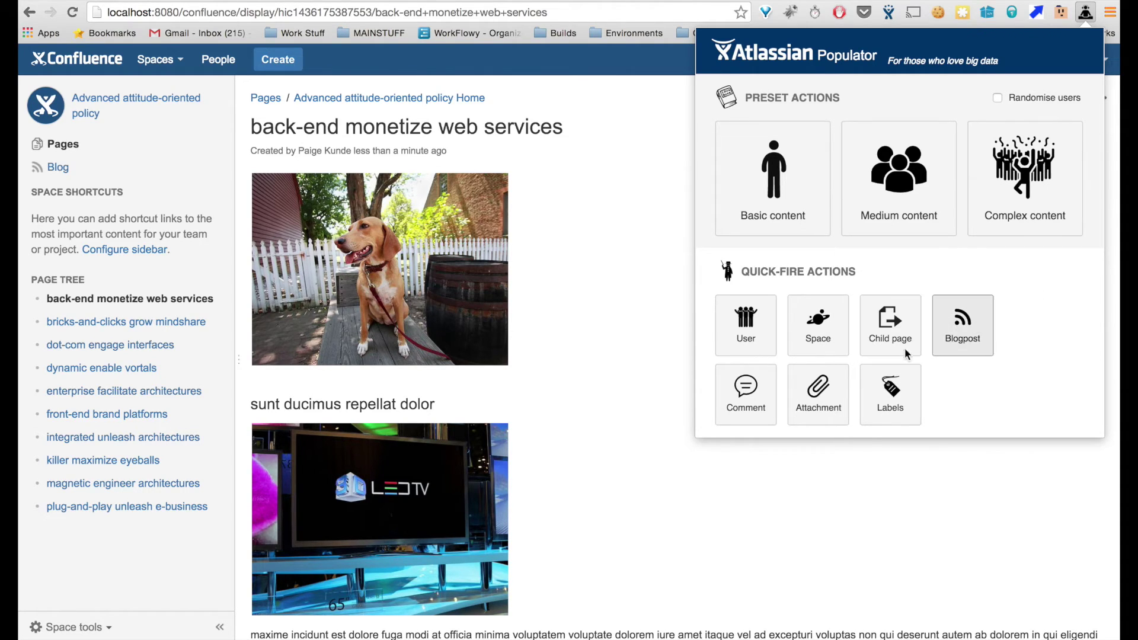
Generate 5 attachments on the page with the Populator's Attachment action, and close the Populator.
left_click(820, 391)
left_click(824, 328)
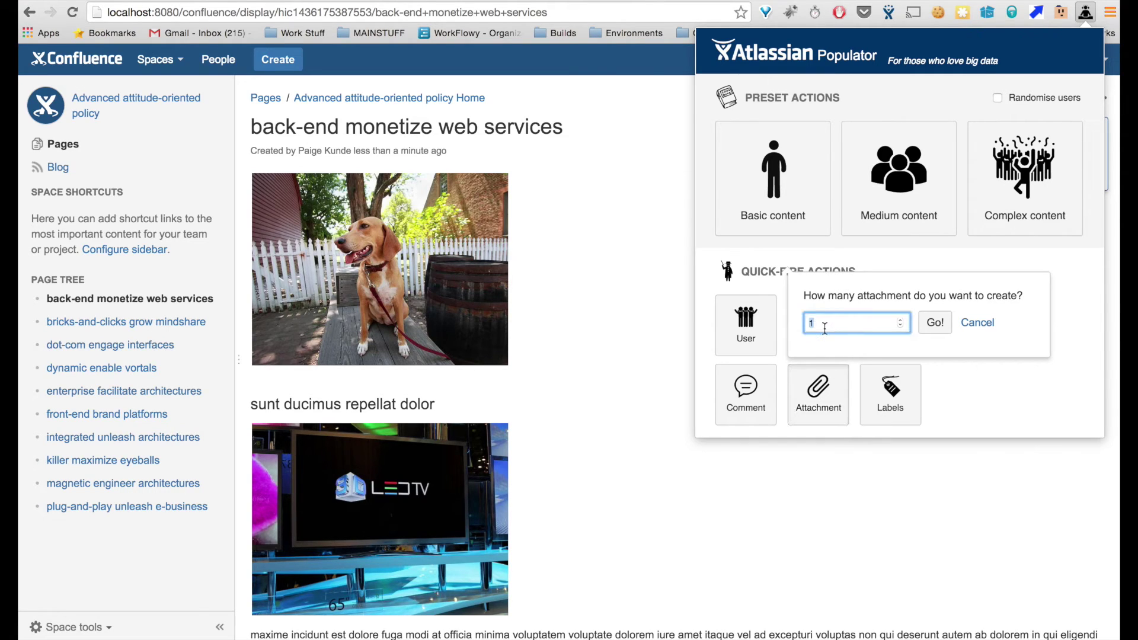
left_click(929, 324)
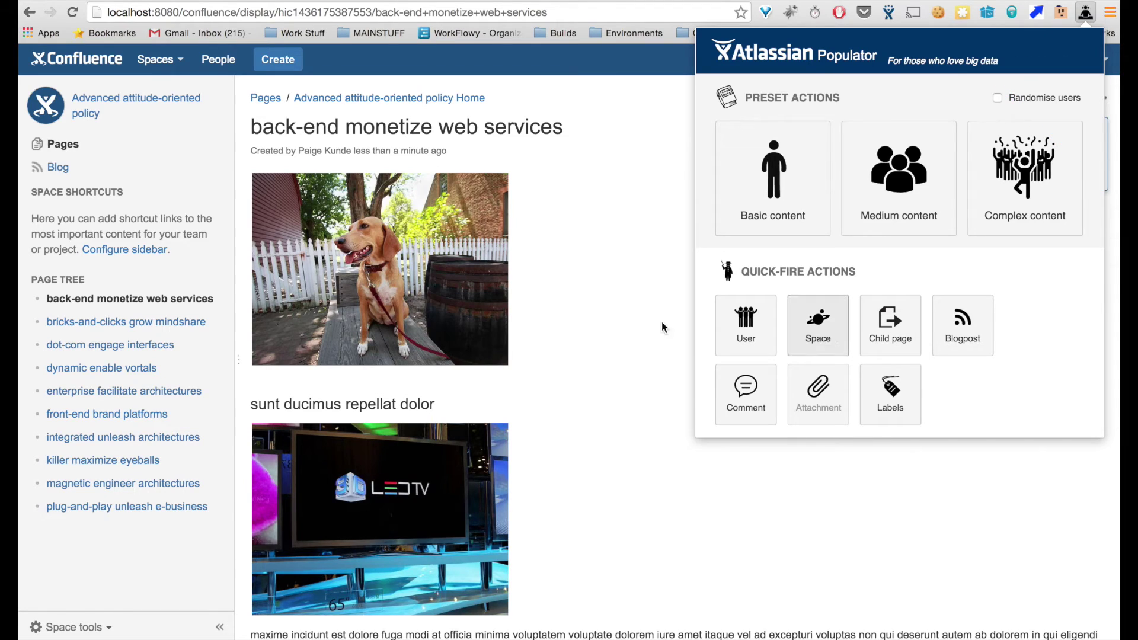
left_click(564, 337)
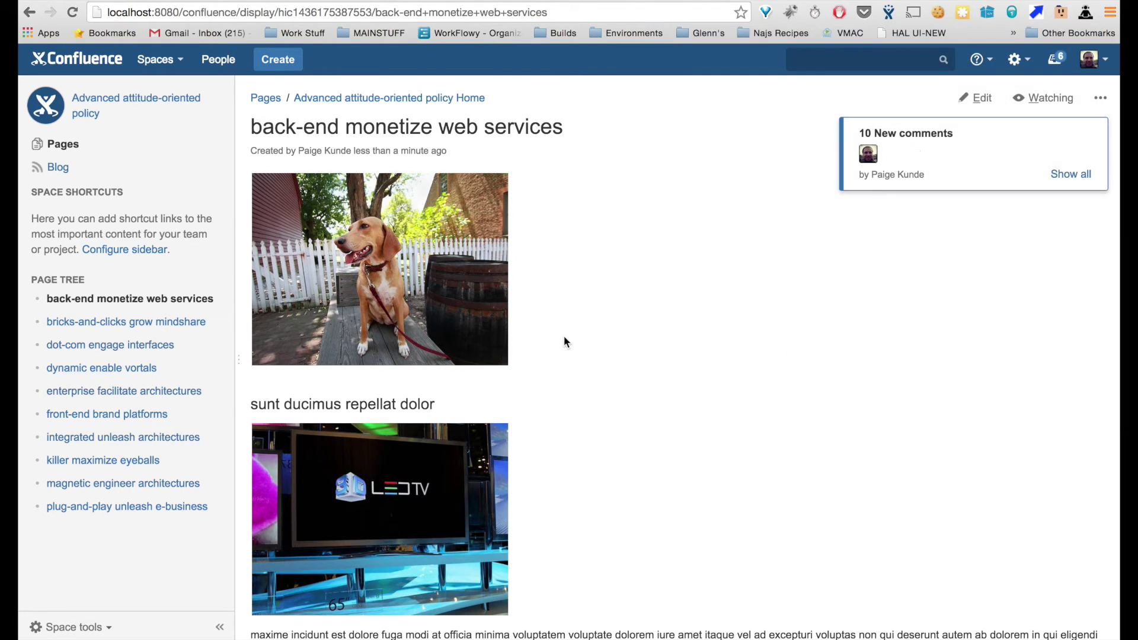
Show all the new comments on the "back-end monetize web services" page and look through them.
left_click(74, 12)
left_click(1072, 175)
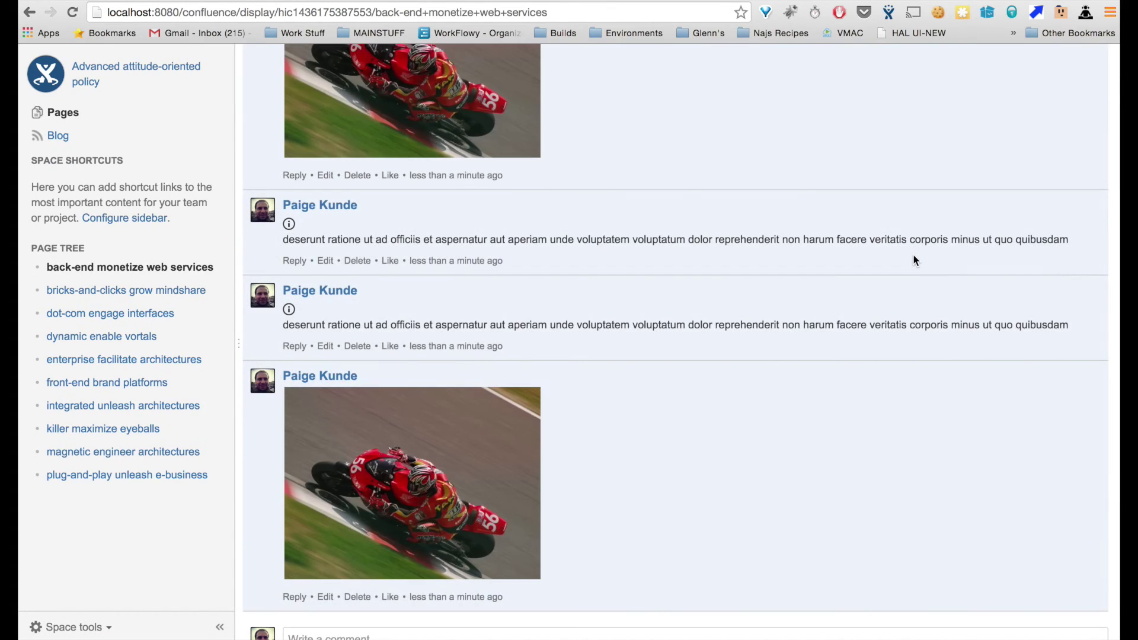
scroll(913, 259, "up", 10)
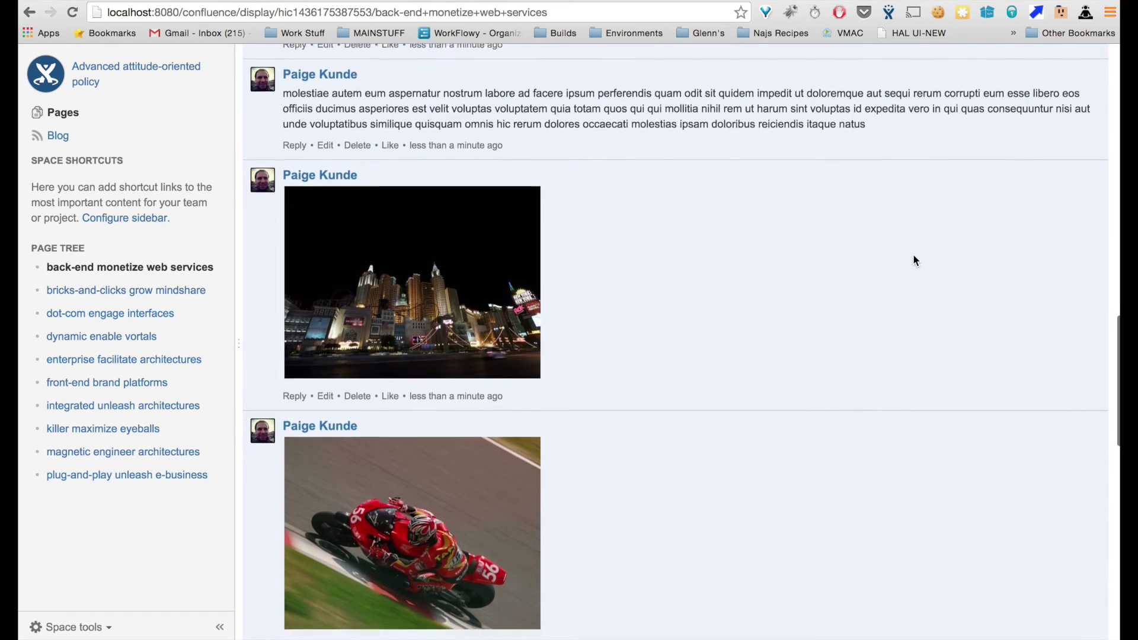
scroll(913, 259, "up", 3)
scroll(913, 259, "down", 15)
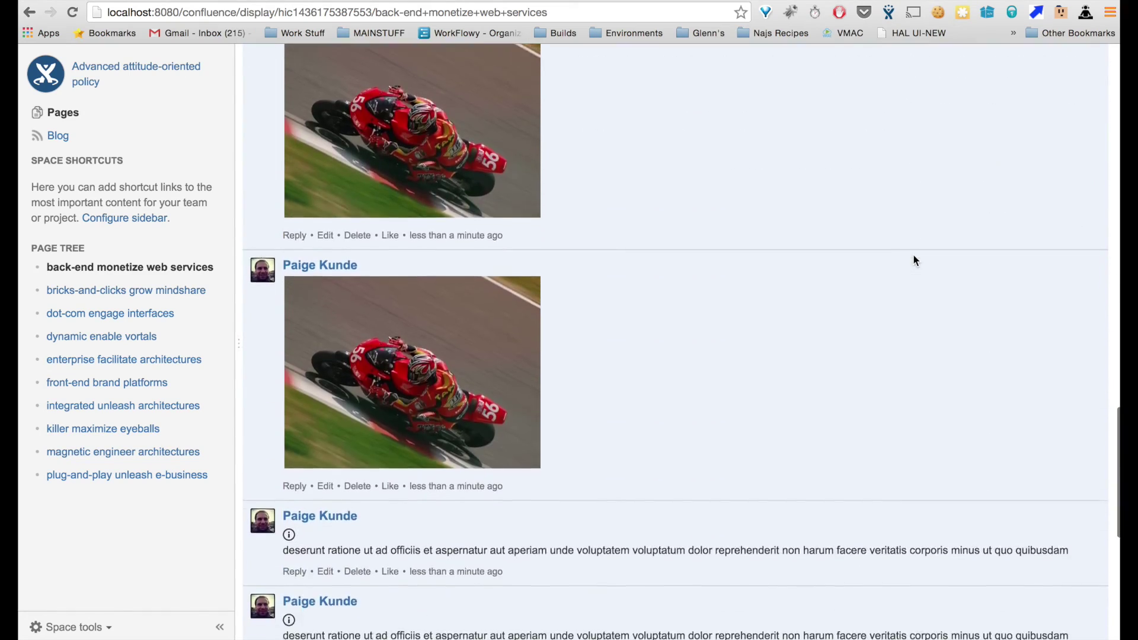
scroll(912, 259, "up", 20)
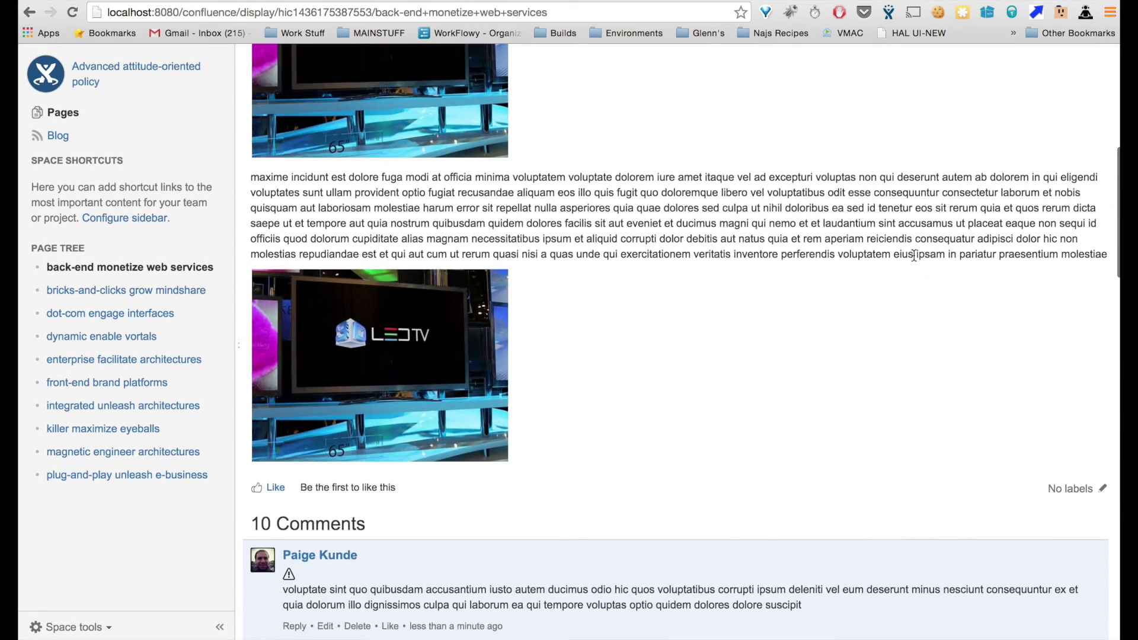
scroll(913, 259, "up", 3)
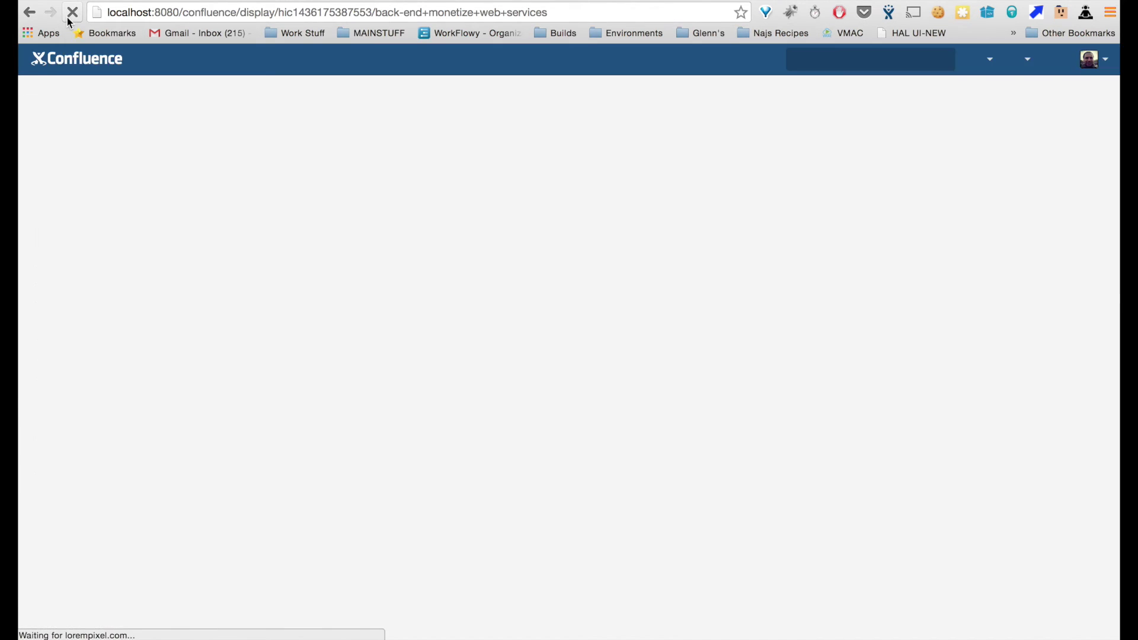
Reload the page, view its list of generated attachments, and return to the page.
scroll(539, 296, "down", 5)
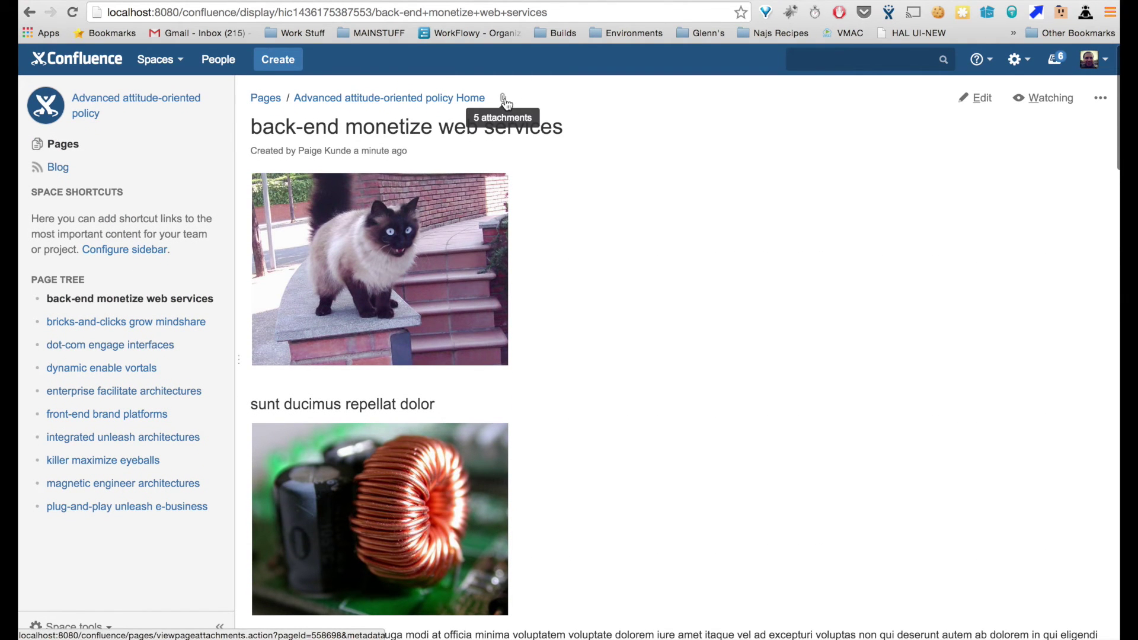
left_click(504, 99)
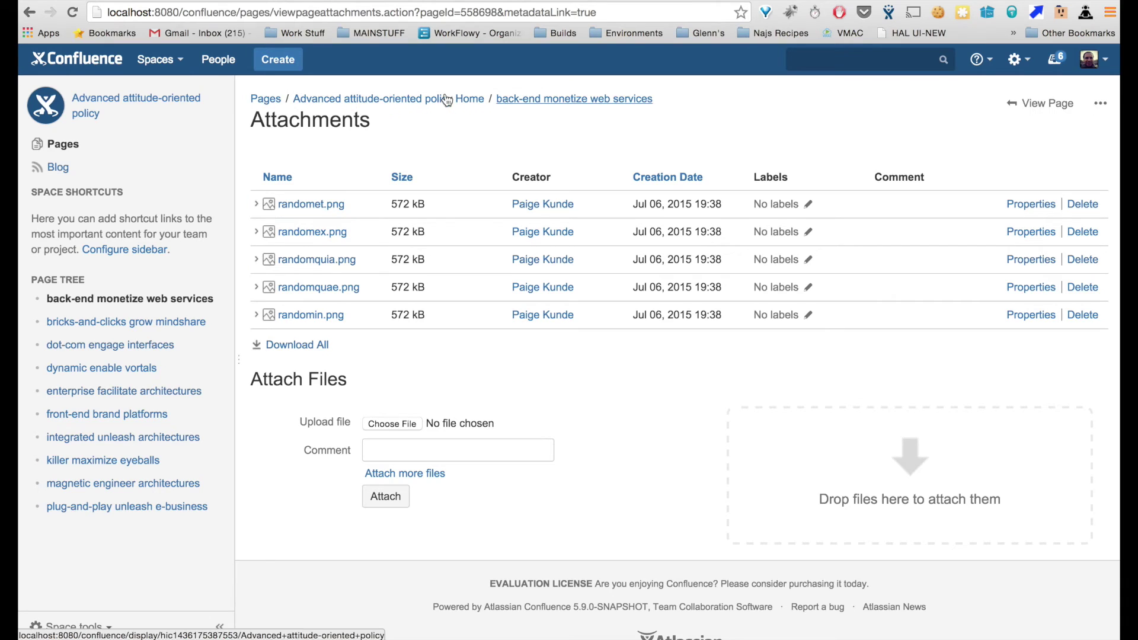
left_click(29, 12)
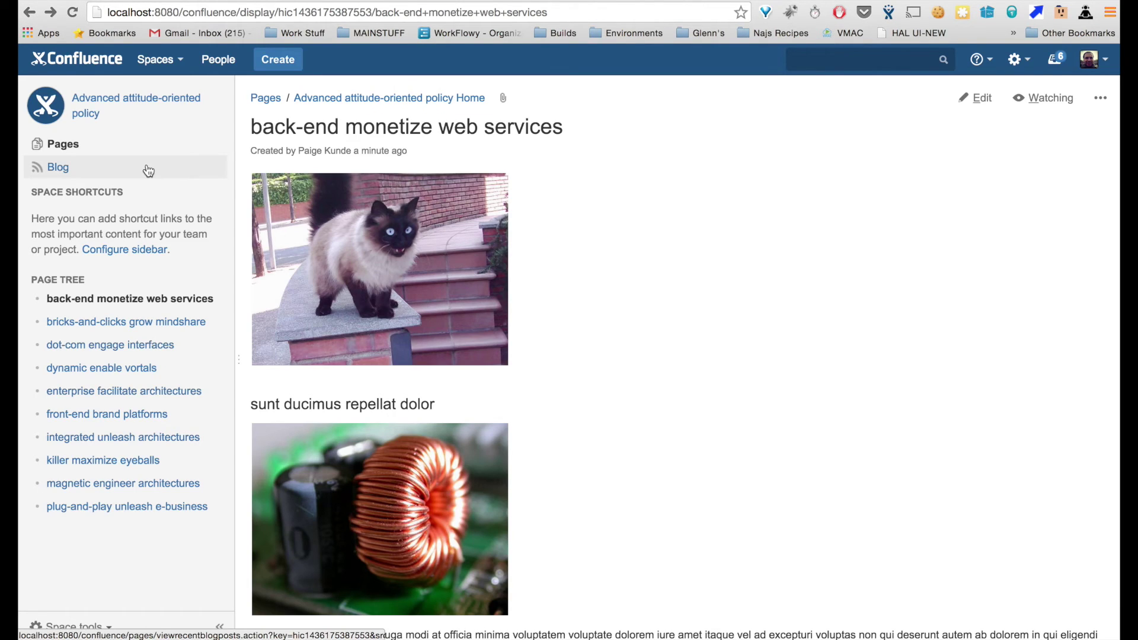
Open the child page "bricks-and-clicks grow mindshare" from the page tree and review its content.
left_click(157, 322)
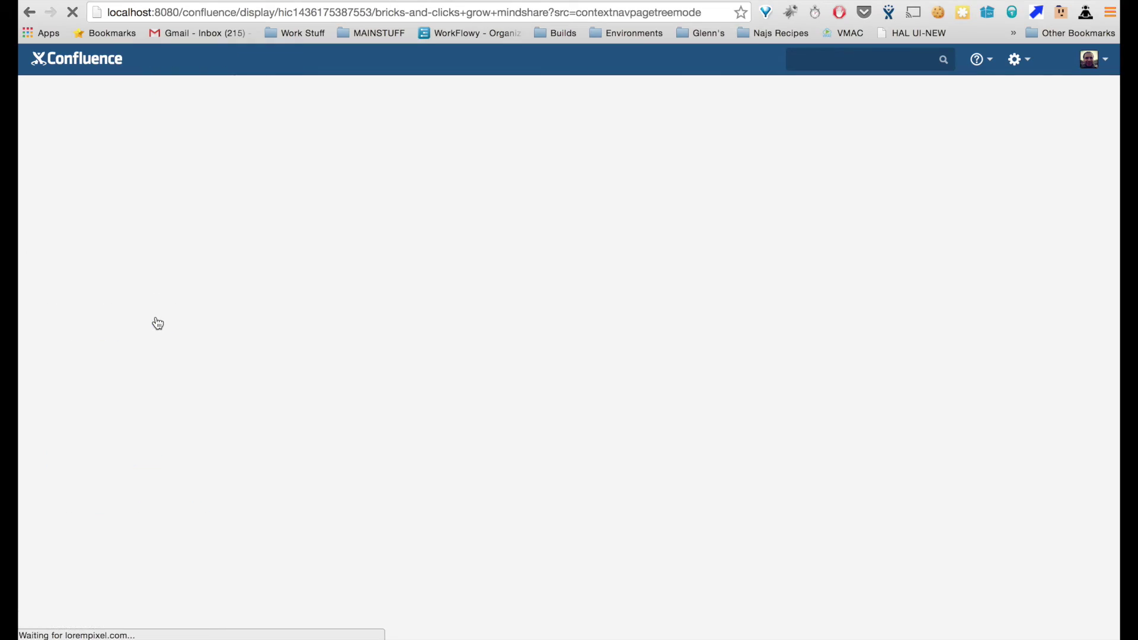
scroll(313, 332, "down", 5)
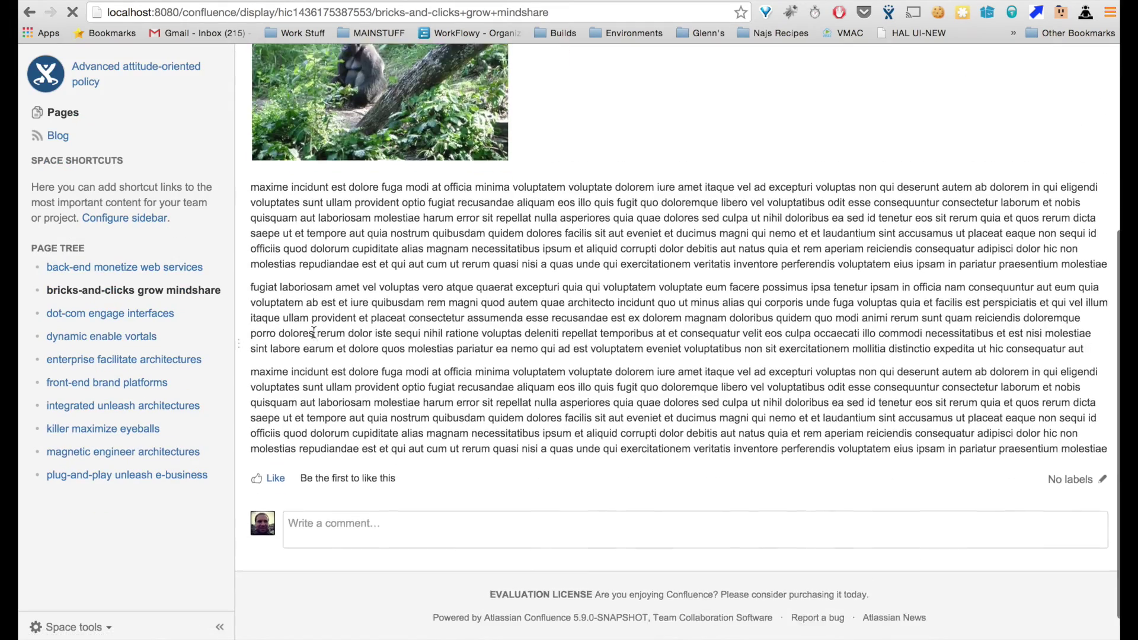
scroll(313, 332, "up", 10)
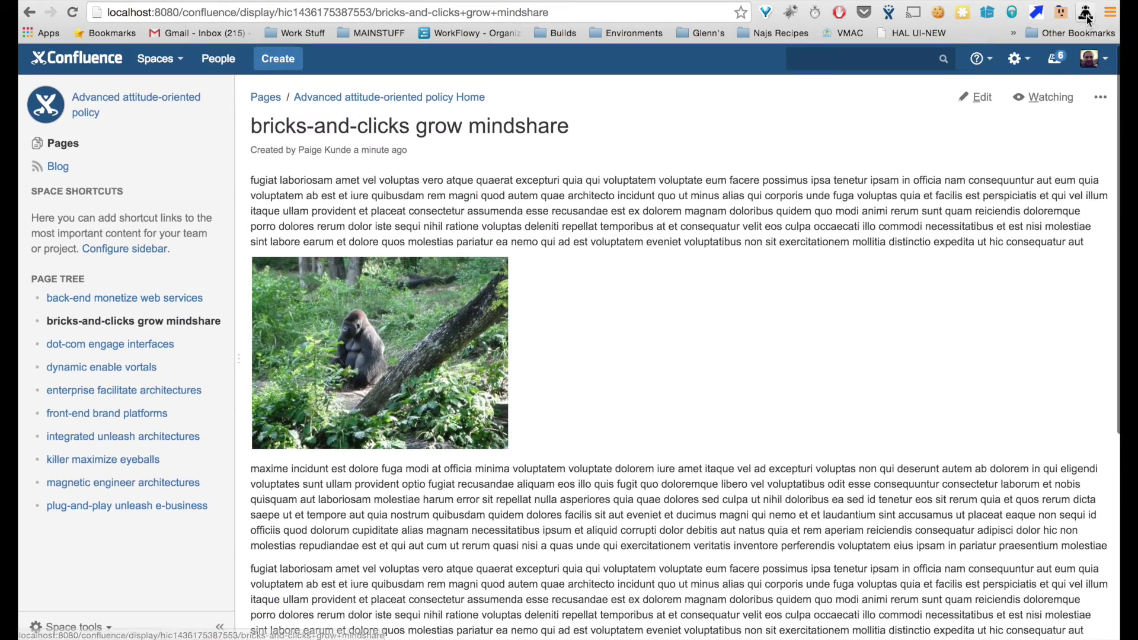
Generate 20 comments on the "bricks-and-clicks grow mindshare" page with the Populator, with Randomise users enabled.
left_click(1086, 13)
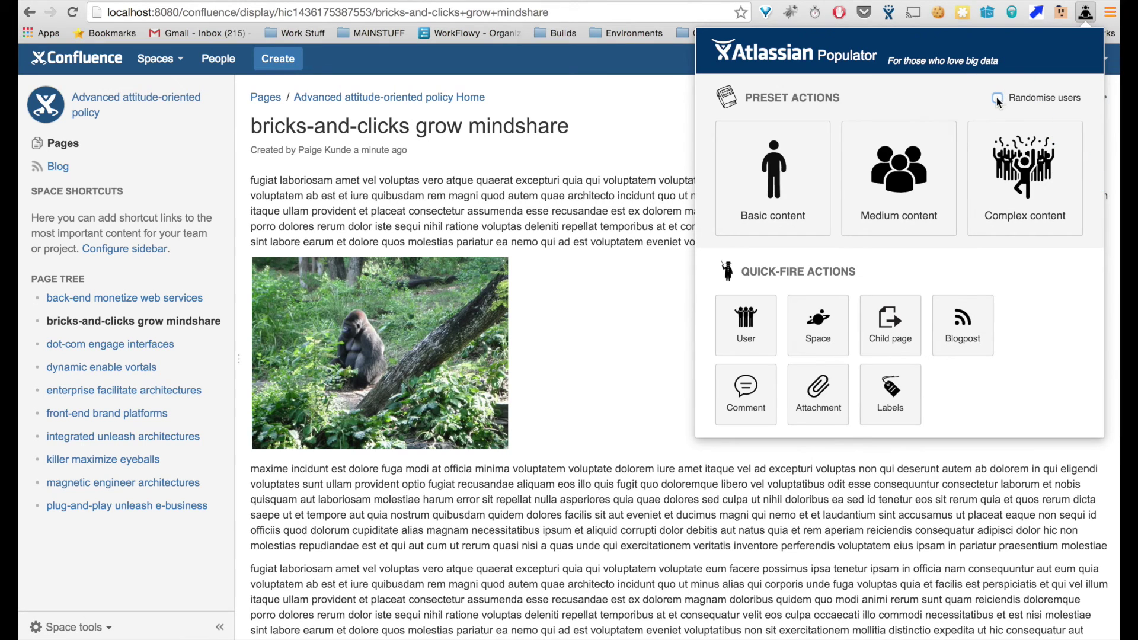
left_click(745, 398)
left_click(767, 327)
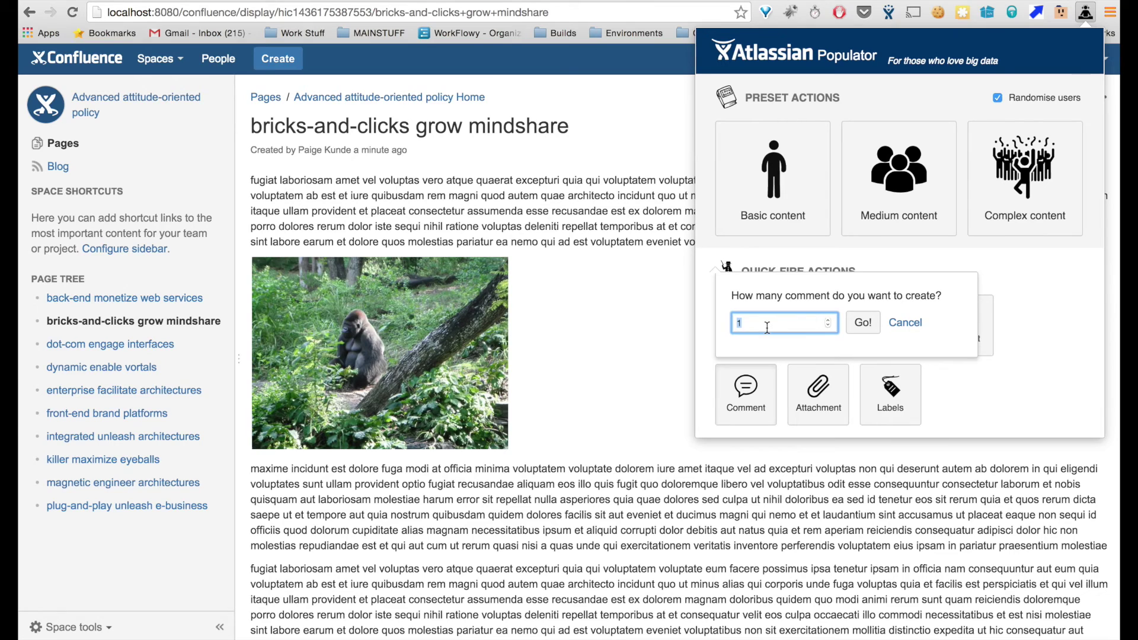
type("20")
left_click(863, 322)
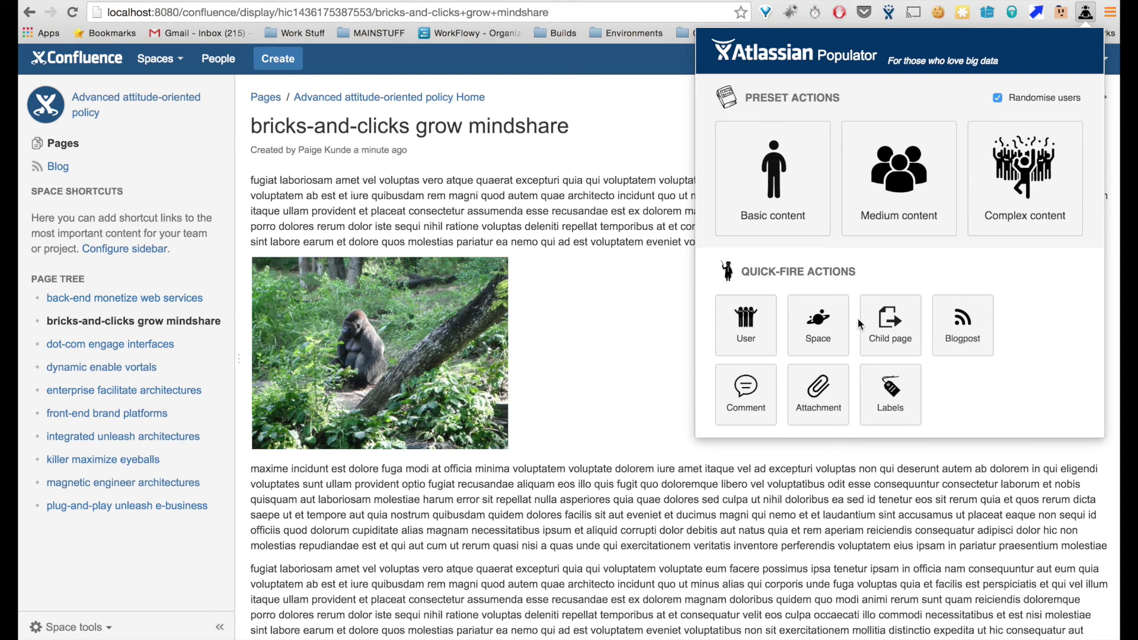
left_click(625, 247)
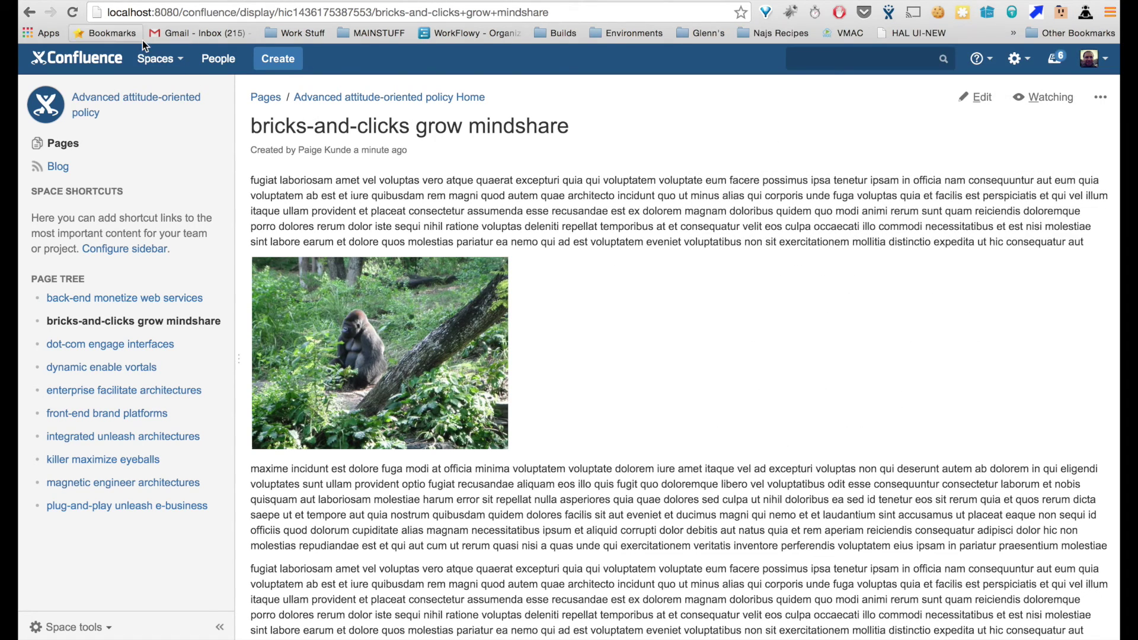
Reload the "bricks-and-clicks grow mindshare" page and examine the authors and contents of its generated comments.
left_click(73, 12)
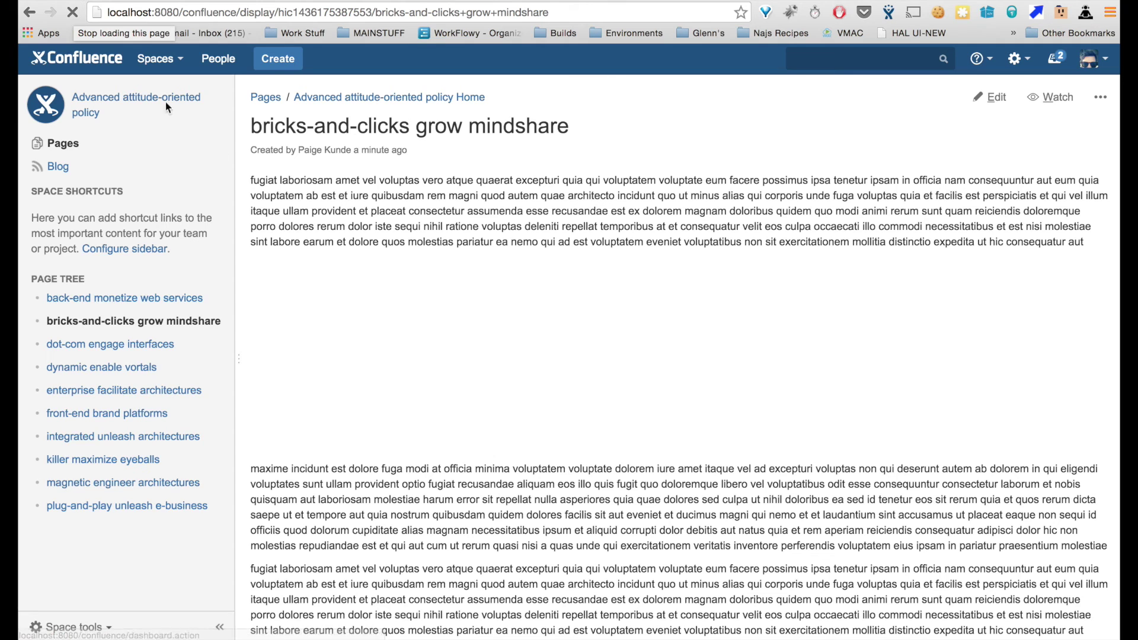
scroll(390, 233, "down", 10)
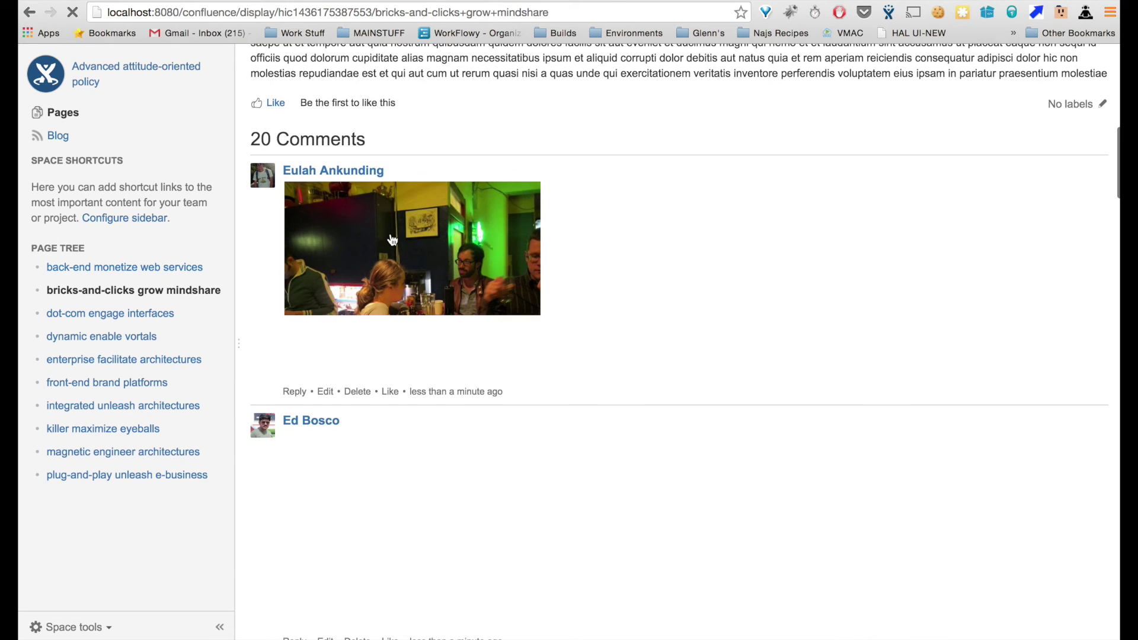
scroll(390, 239, "down", 2)
scroll(391, 240, "down", 3)
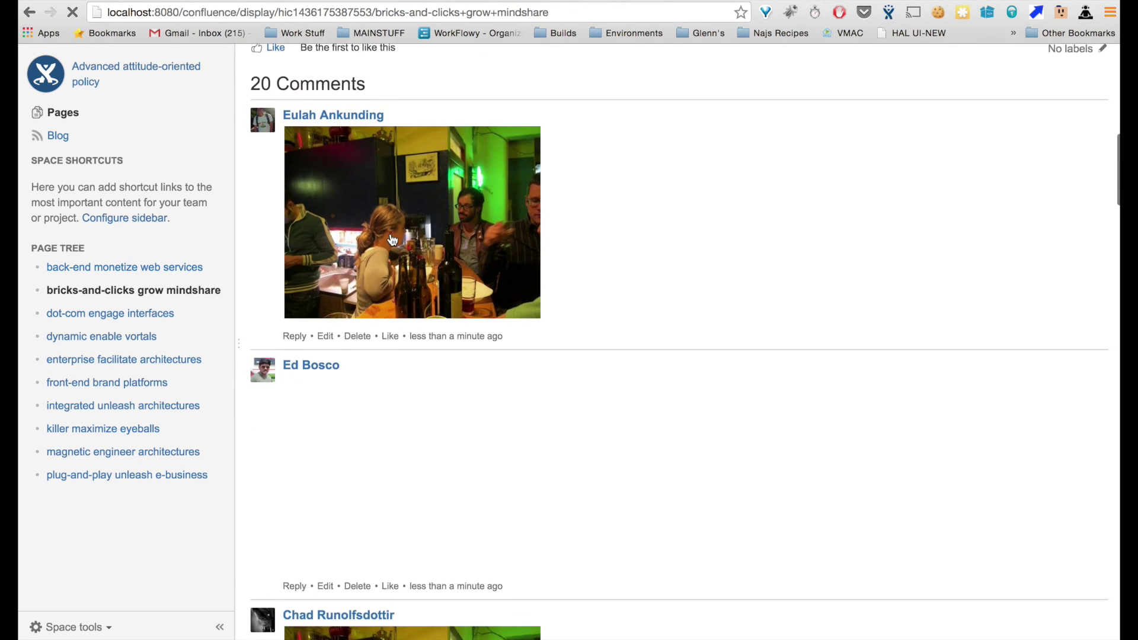
scroll(392, 240, "down", 10)
scroll(392, 240, "down", 10)
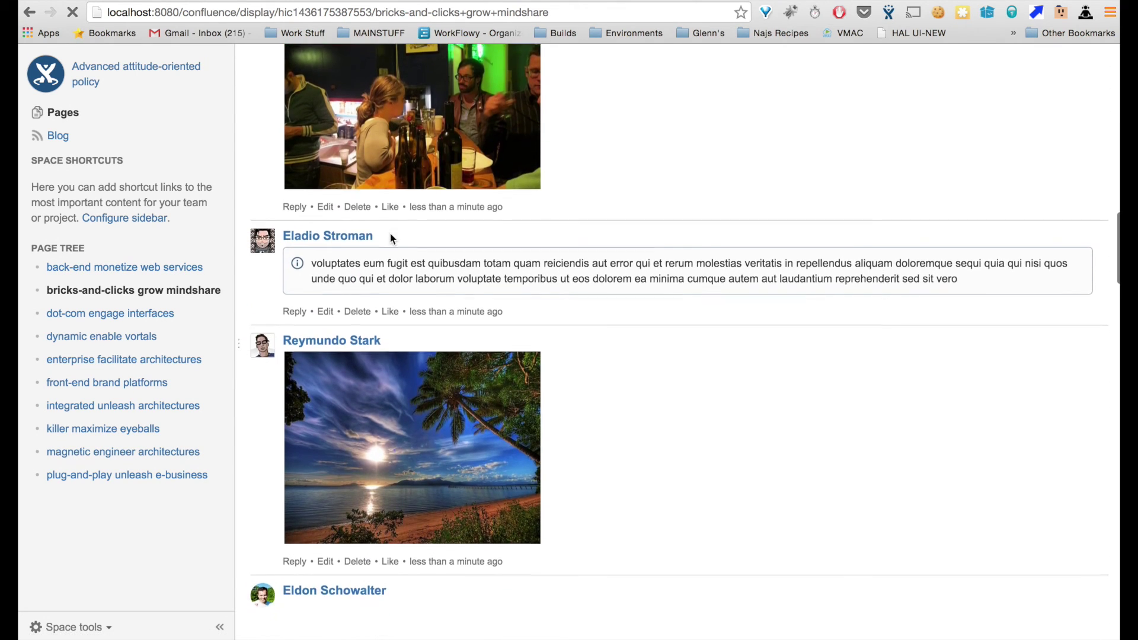
scroll(393, 239, "down", 6)
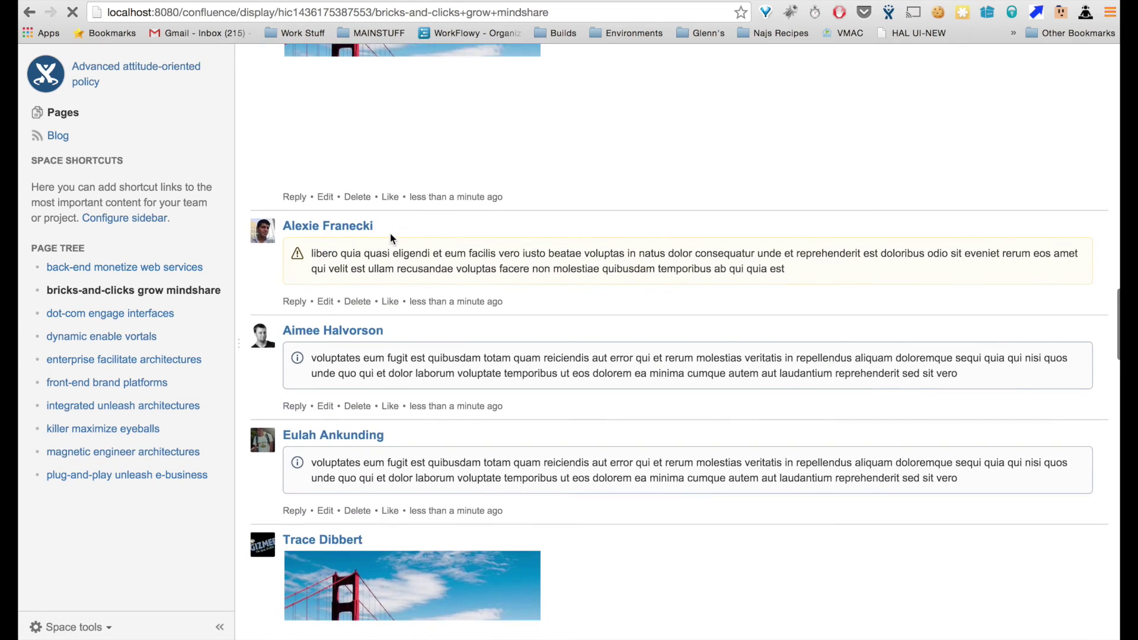
scroll(390, 239, "down", 15)
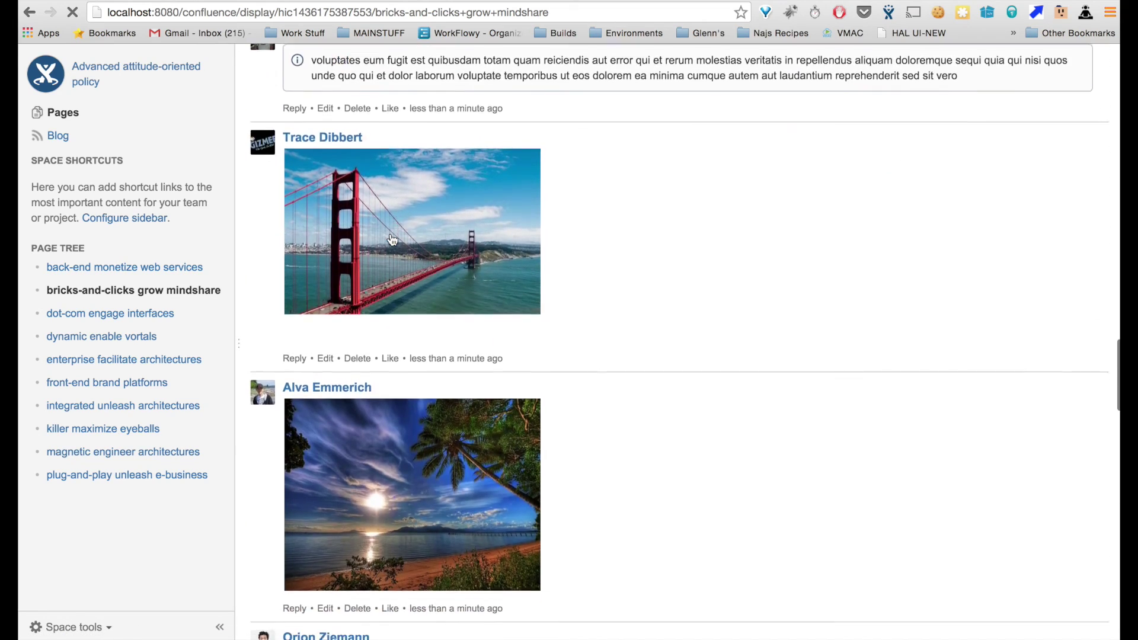
scroll(390, 240, "down", 15)
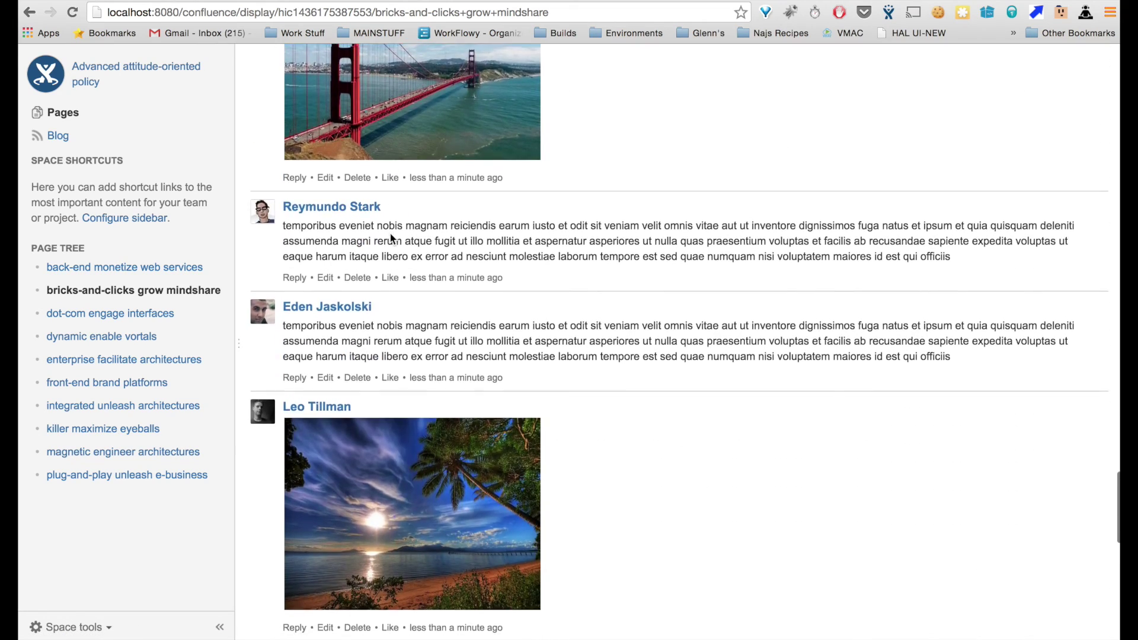
scroll(391, 231, "up", 20)
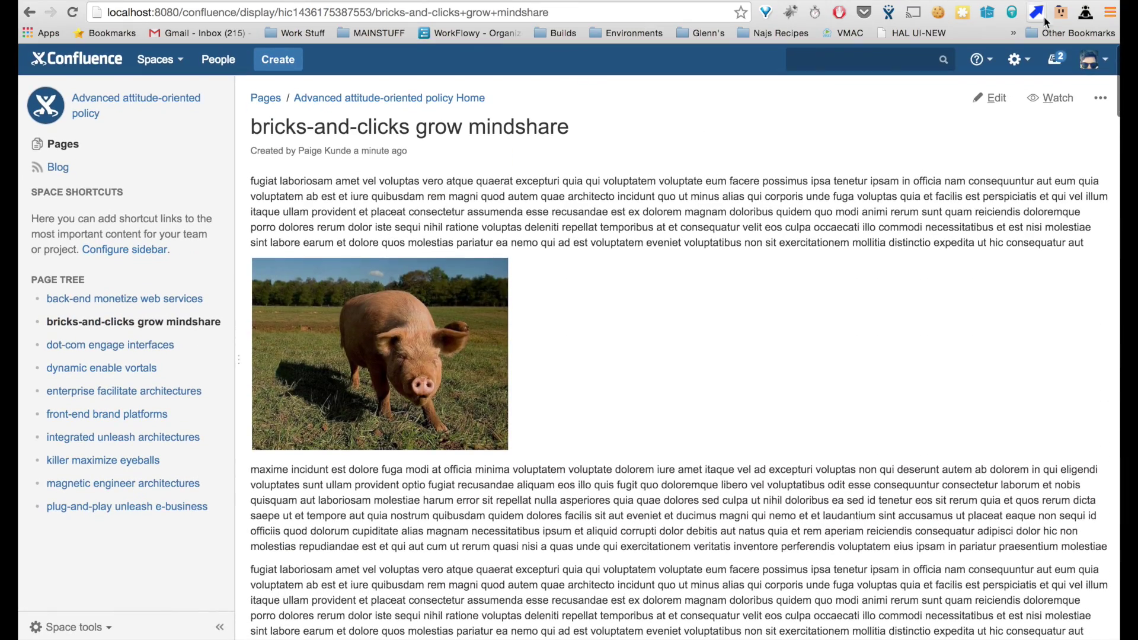
Open the Atlassian Populator on the "bricks-and-clicks grow mindshare" page.
left_click(1084, 14)
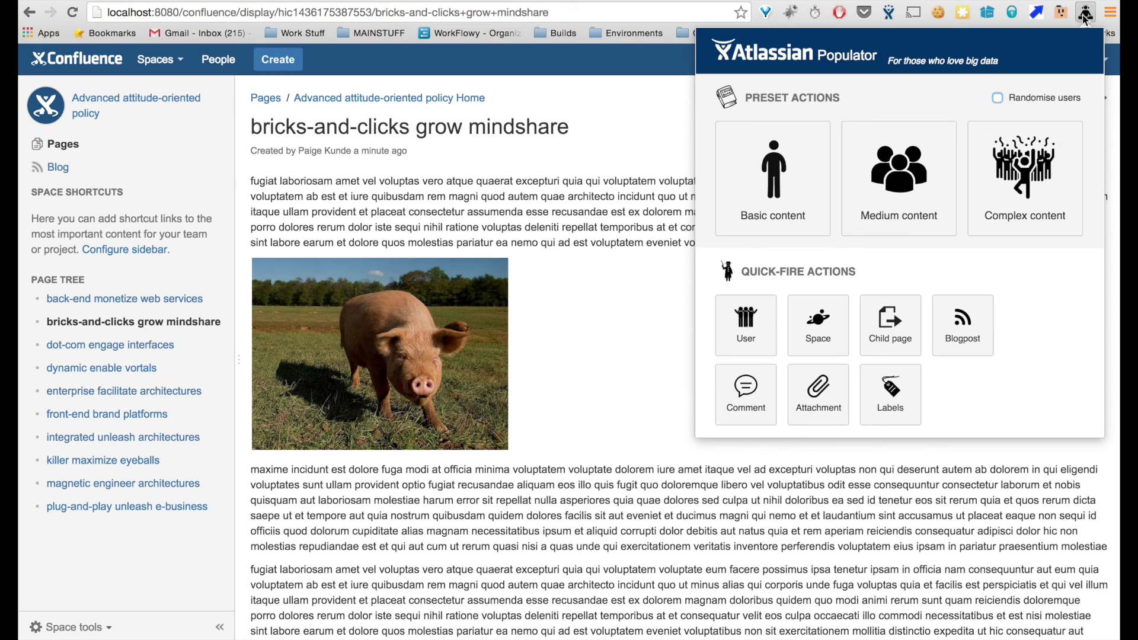